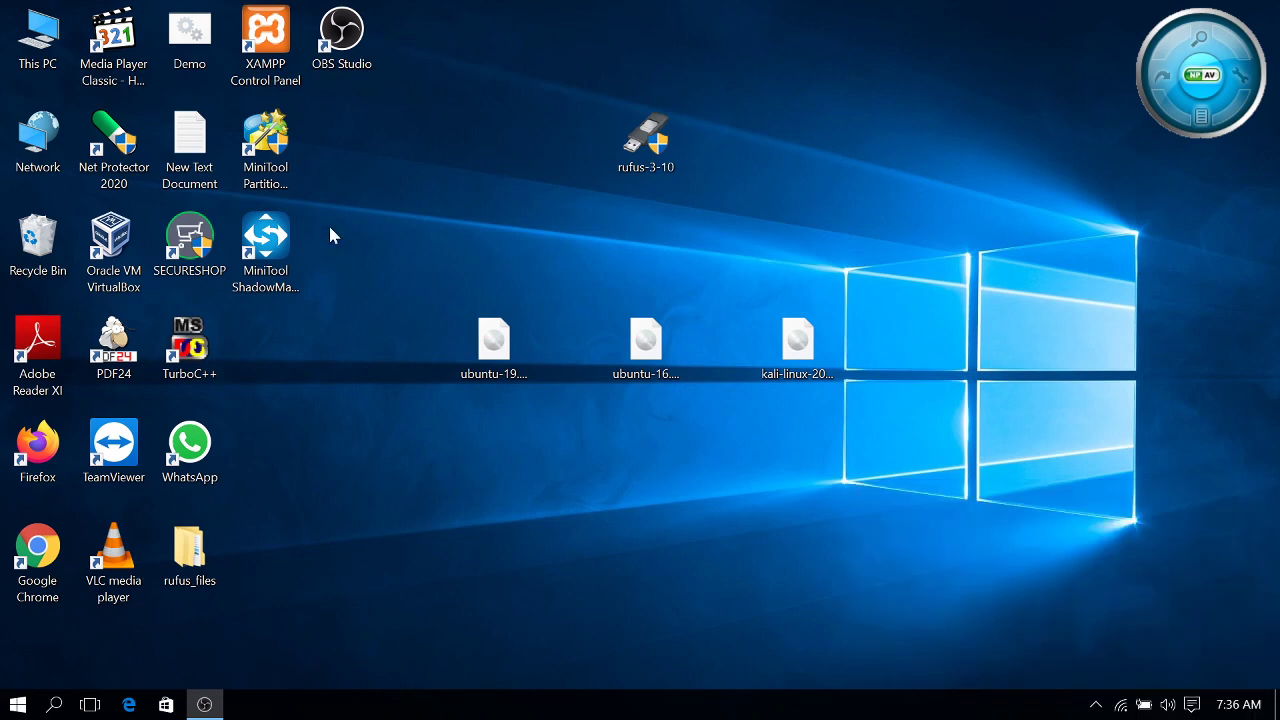
Step: Open Google Chrome, search the web for "rufus" and open the official Rufus website
double_click(50, 565)
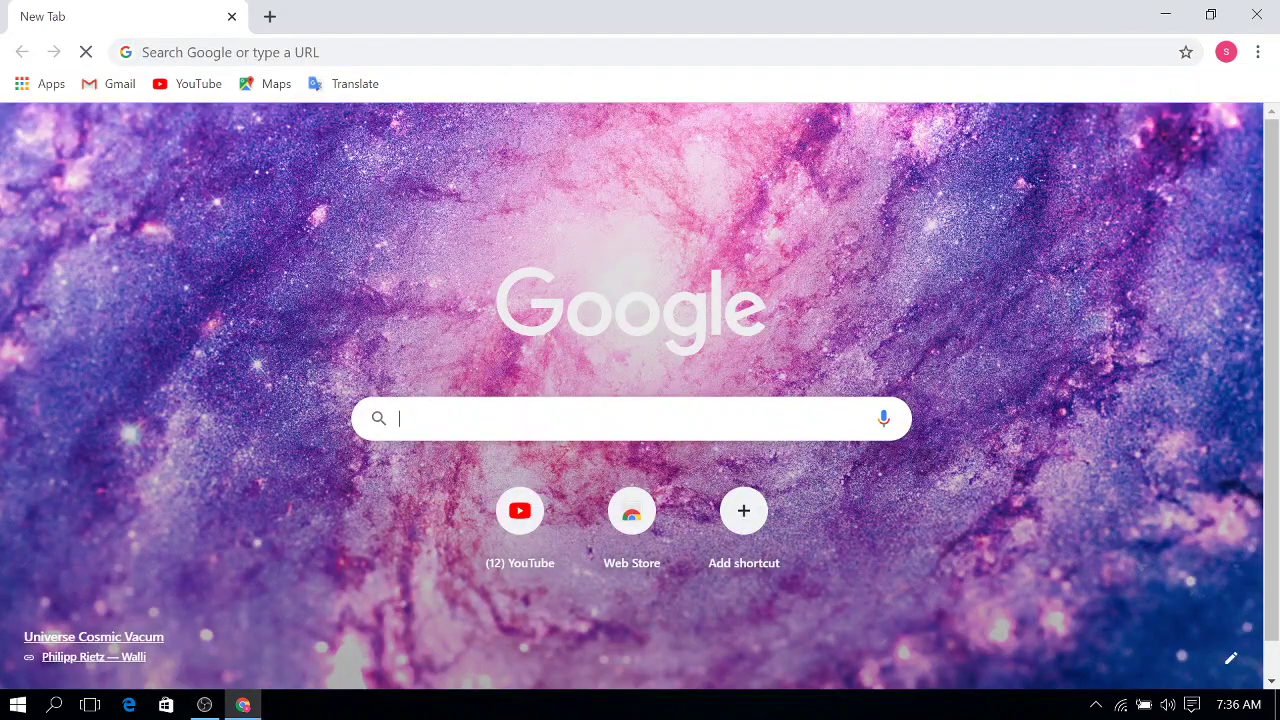
text(rufus)
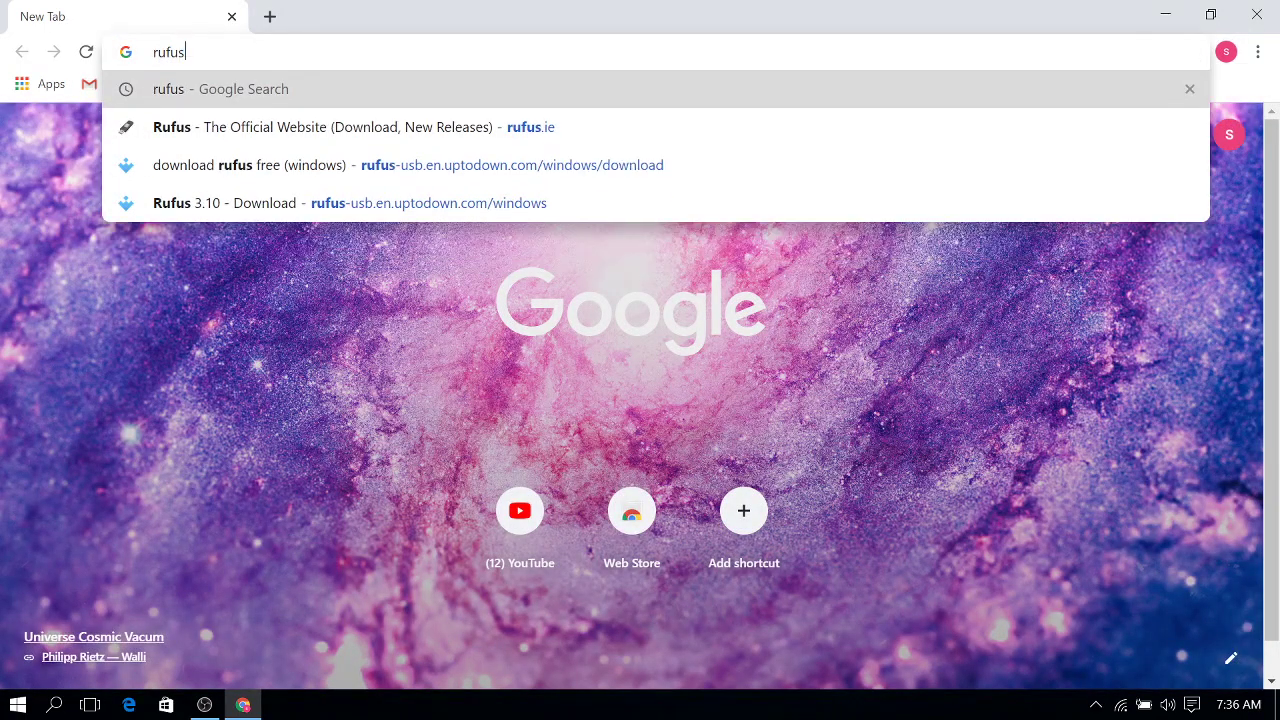
key(Return)
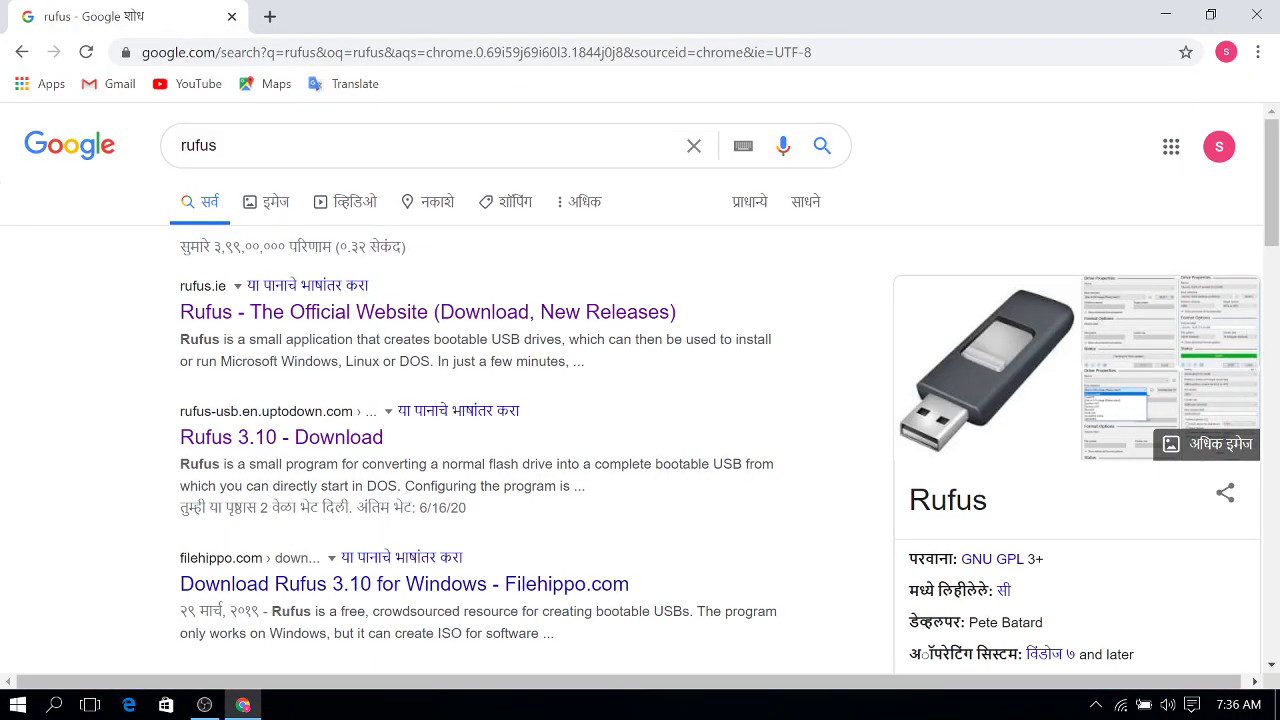
click(424, 318)
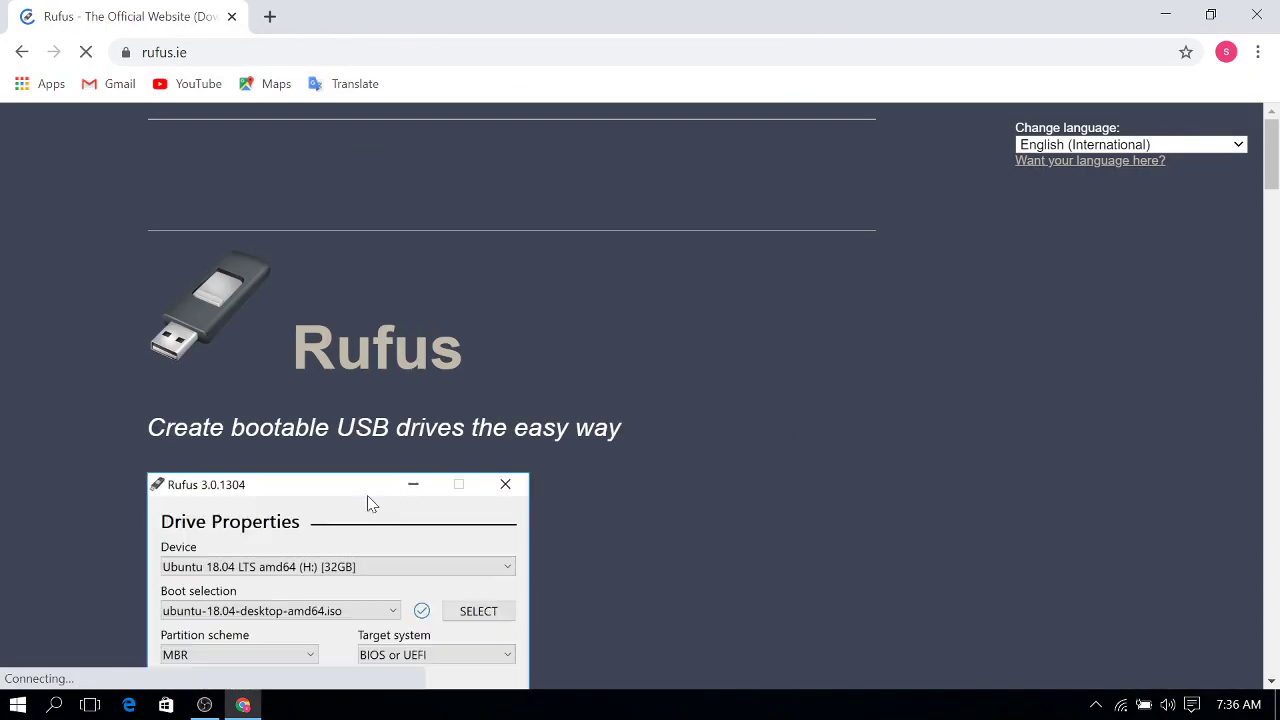
Step: Download Rufus 3.10 from the website's Download section
scroll(380, 517, down, 8)
scroll(378, 517, down, 2)
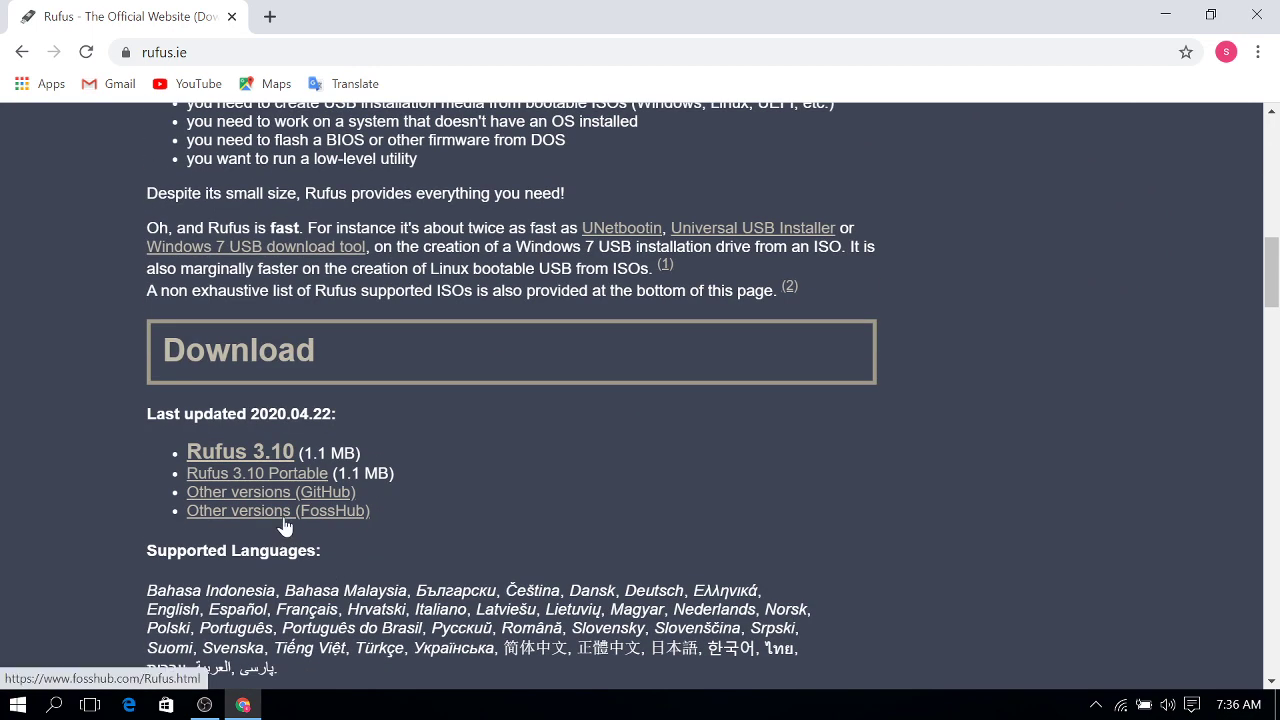
click(208, 706)
click(207, 705)
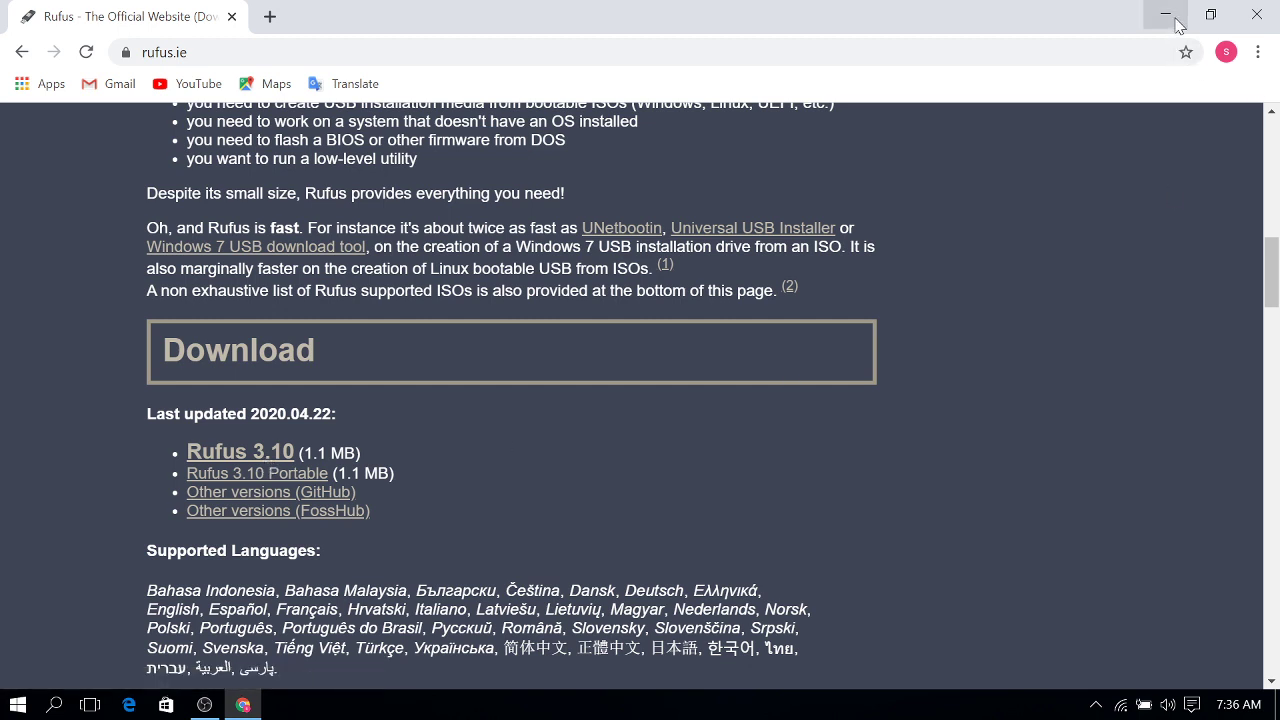
click(272, 460)
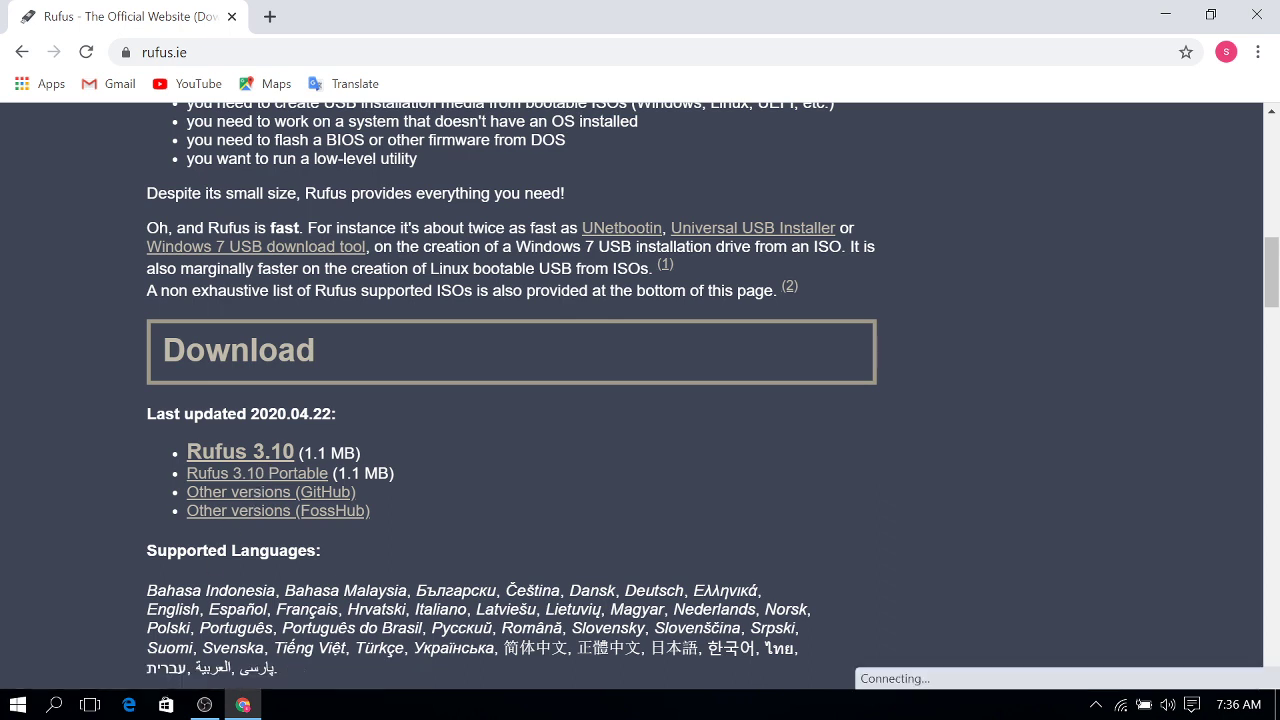
Step: Open the browser's download list, then pause and resume the rufus-3.10.exe download
click(1258, 52)
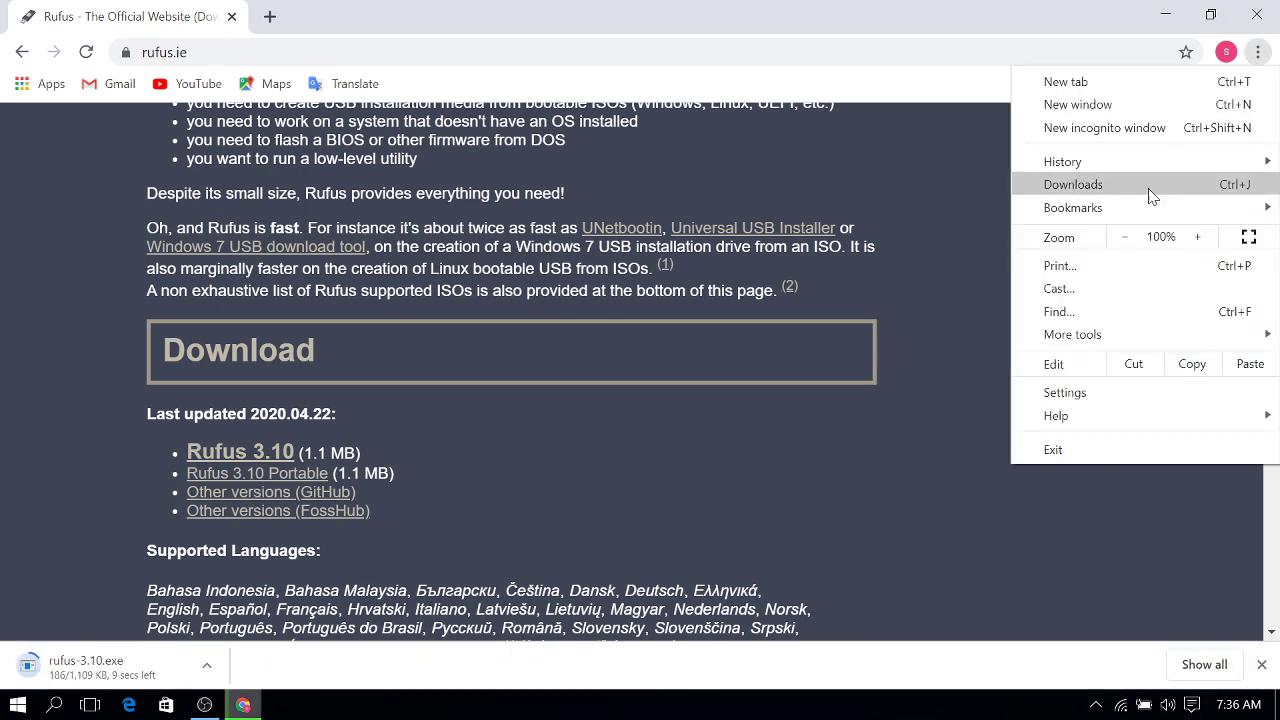
click(1148, 195)
click(457, 376)
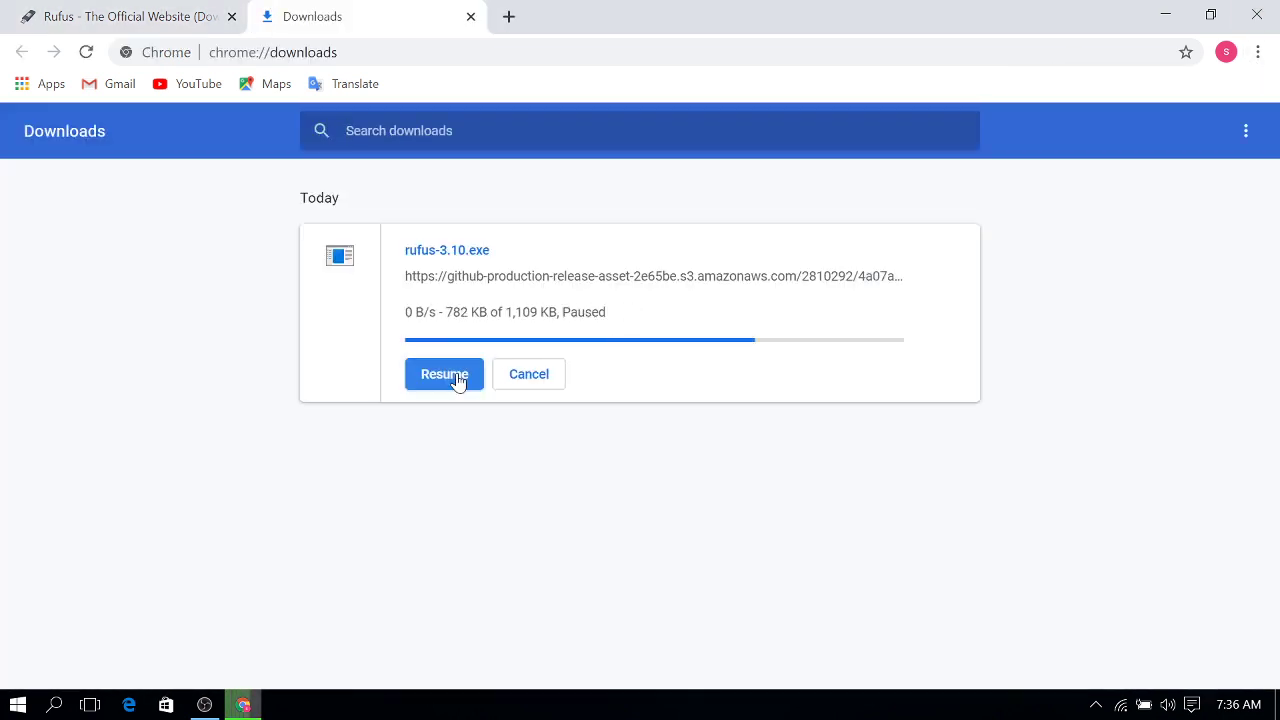
click(457, 376)
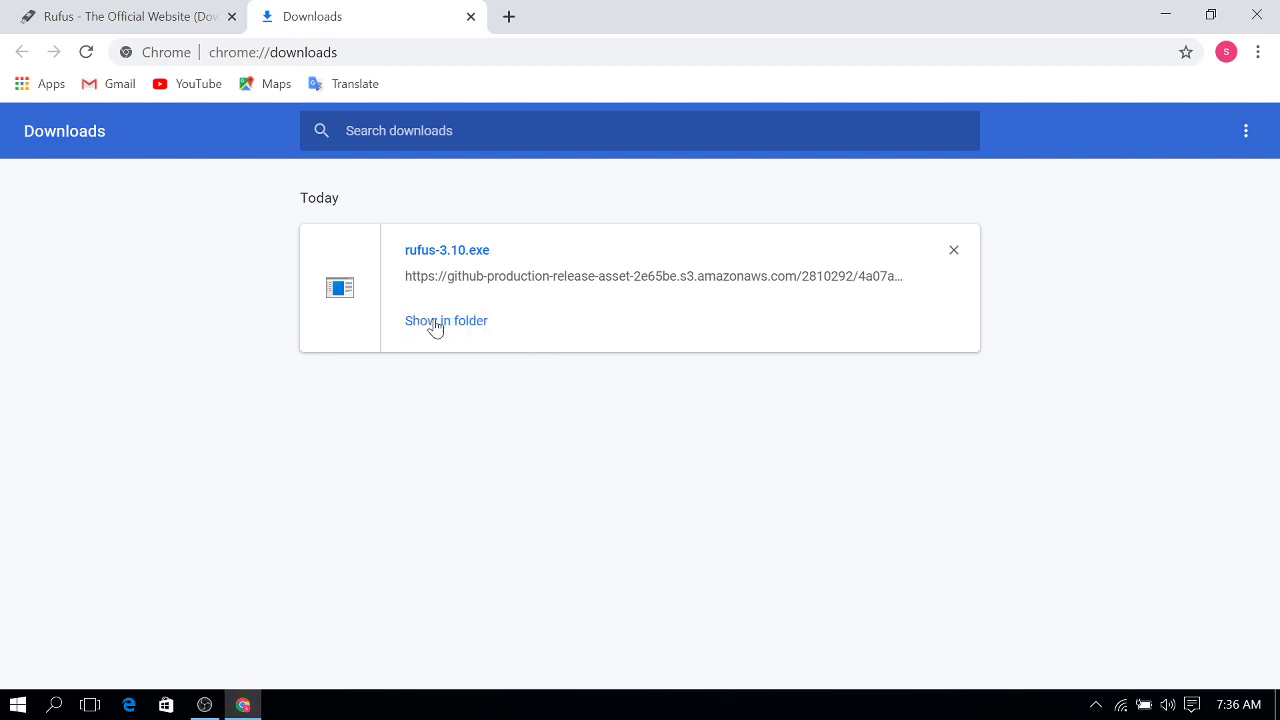
Step: Show the downloaded rufus-3.10.exe in its folder, then minimize the folder and browser windows
click(434, 323)
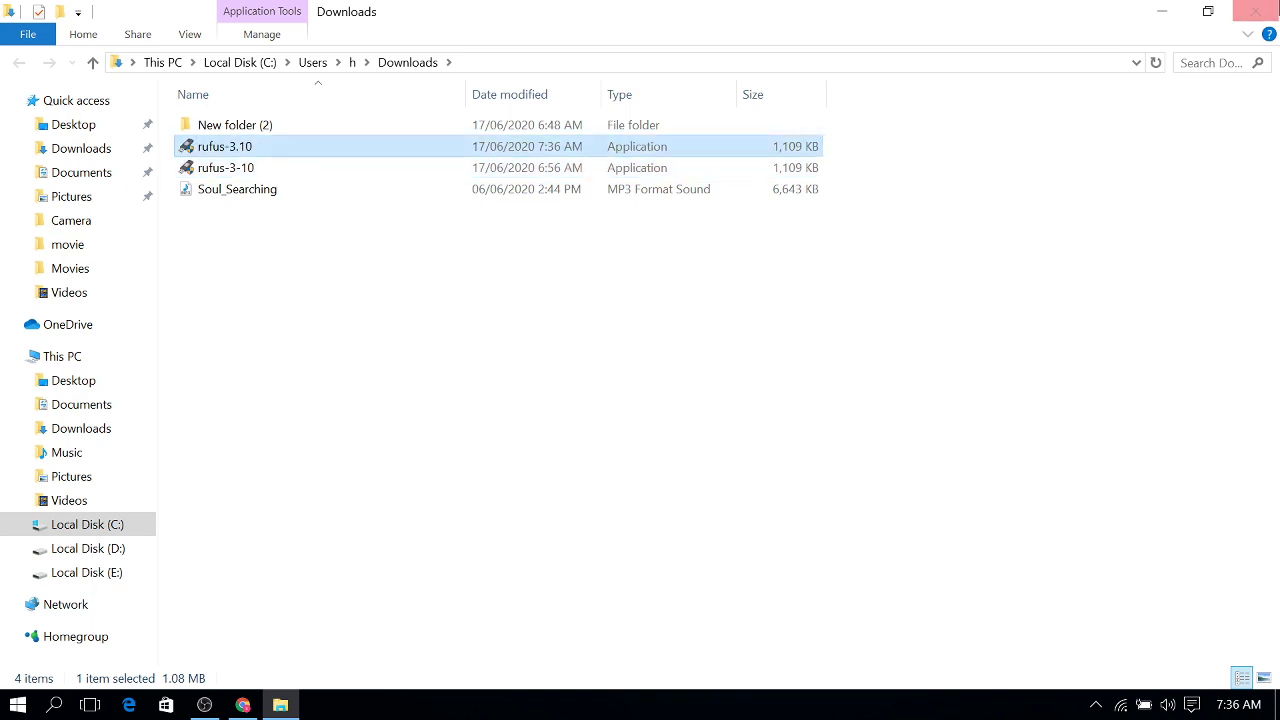
click(1161, 12)
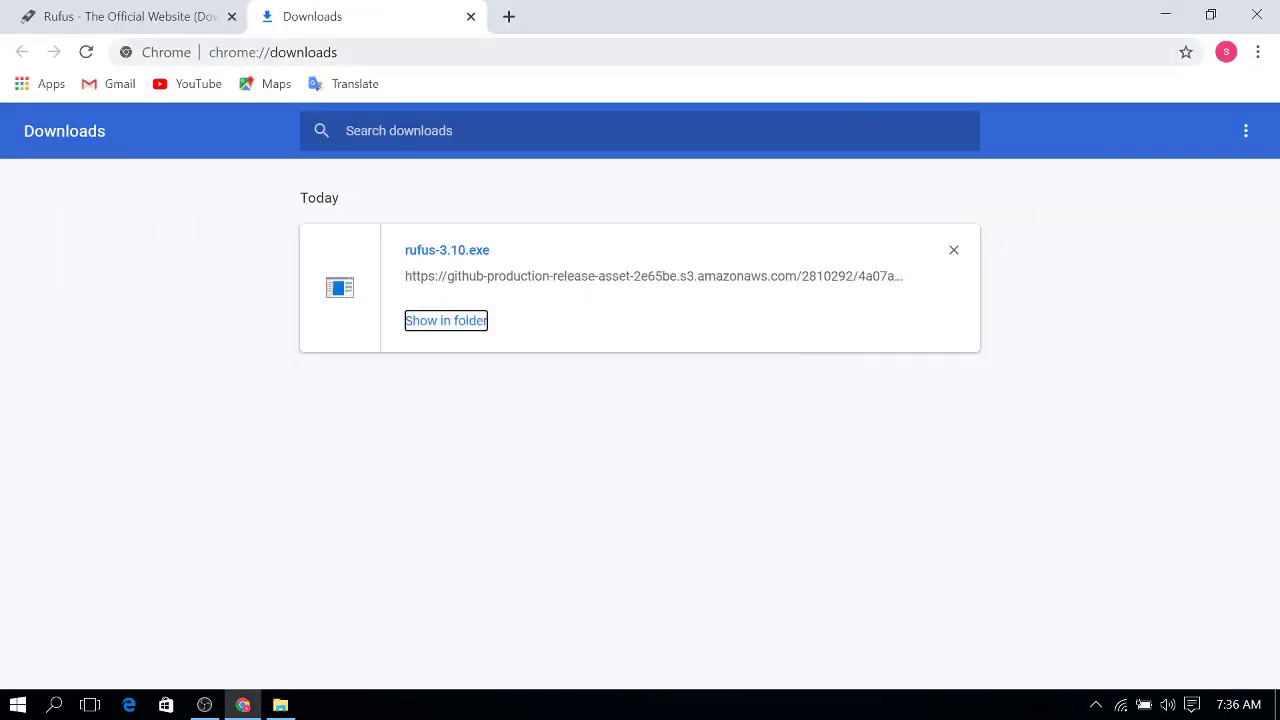
click(1165, 14)
Step: Point out the rufus-3-10 program and the Ubuntu and Kali Linux image files on the desktop
drag(514, 57, 740, 170)
click(790, 167)
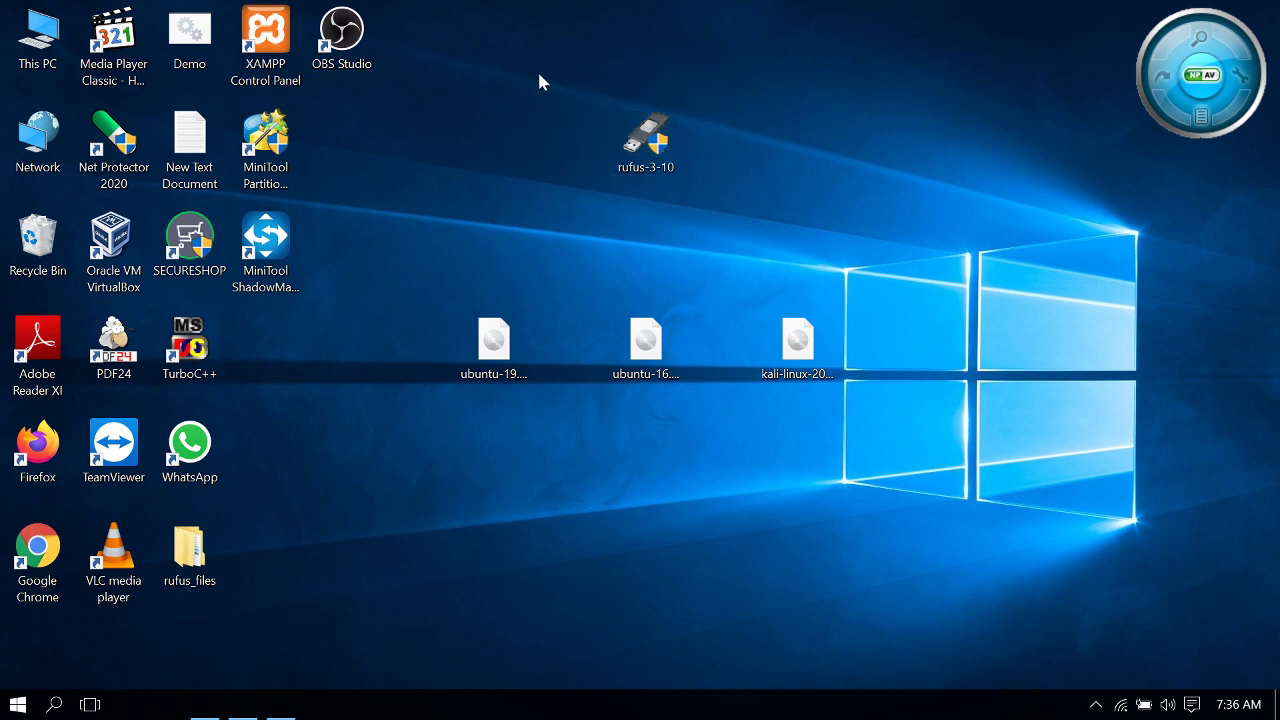
drag(538, 72, 742, 223)
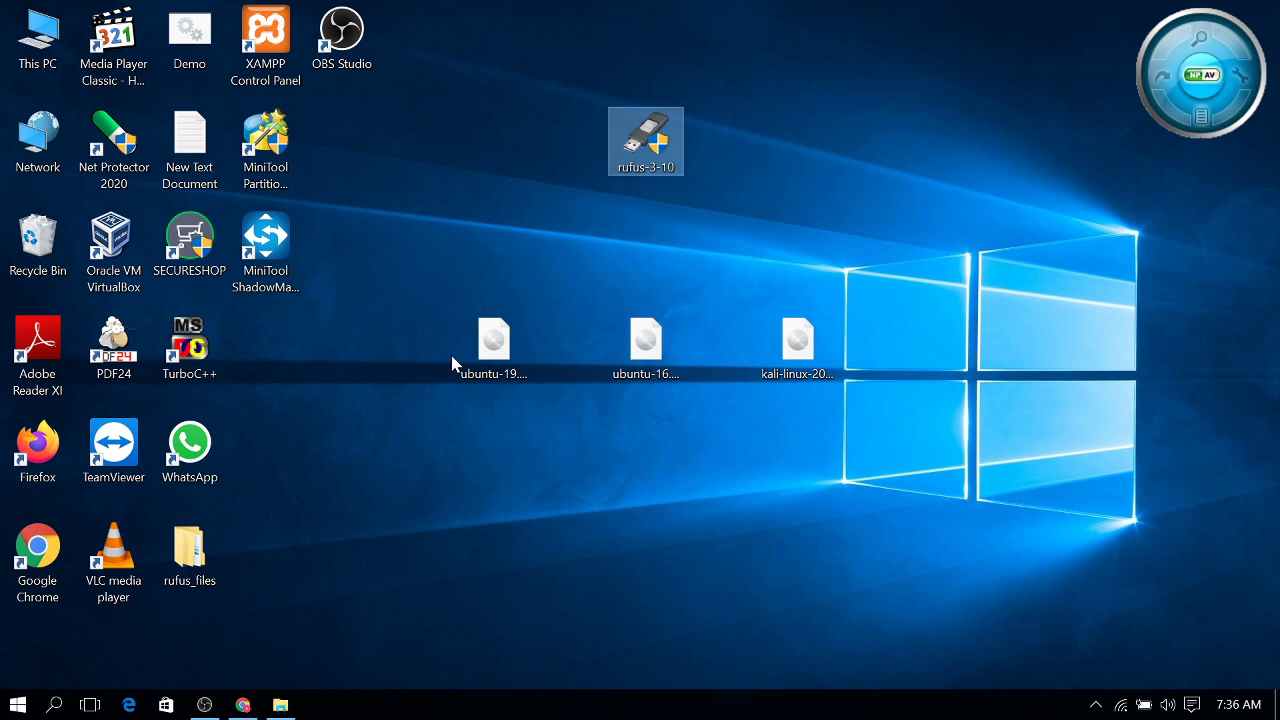
mouse_move(498, 341)
mouse_down()
mouse_move(507, 307)
mouse_move(505, 320)
mouse_up()
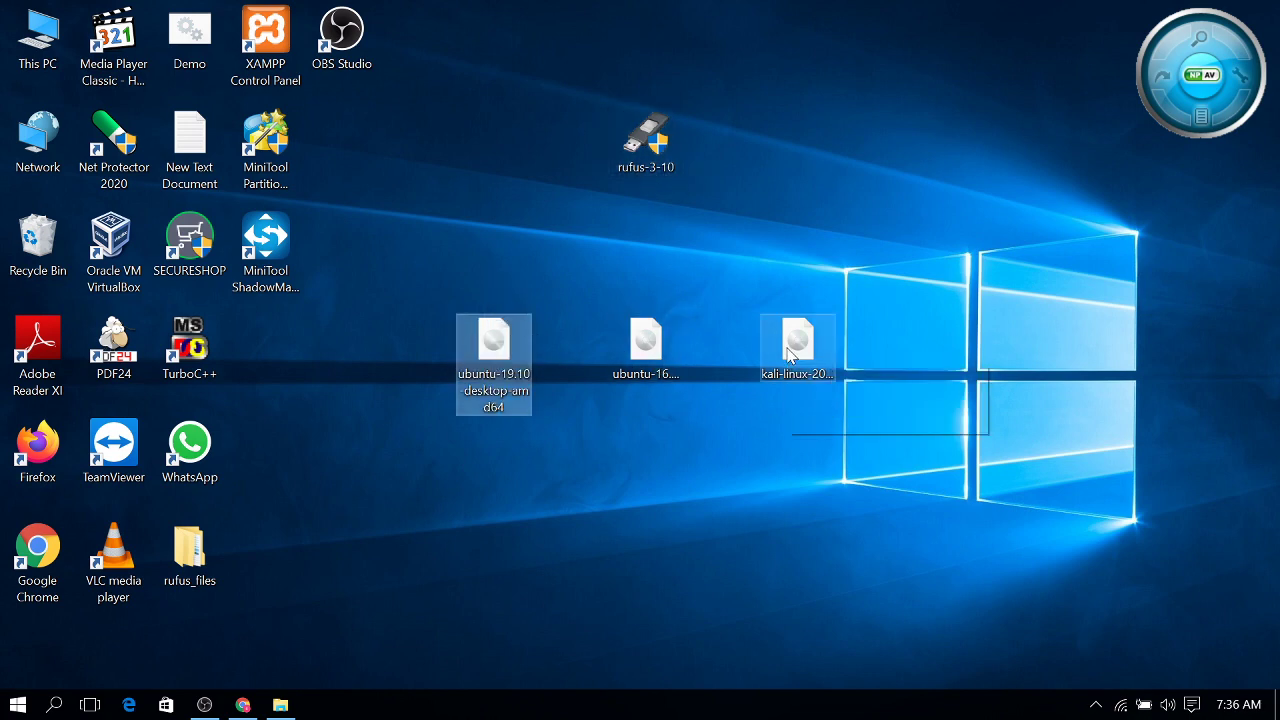
click(790, 355)
click(641, 368)
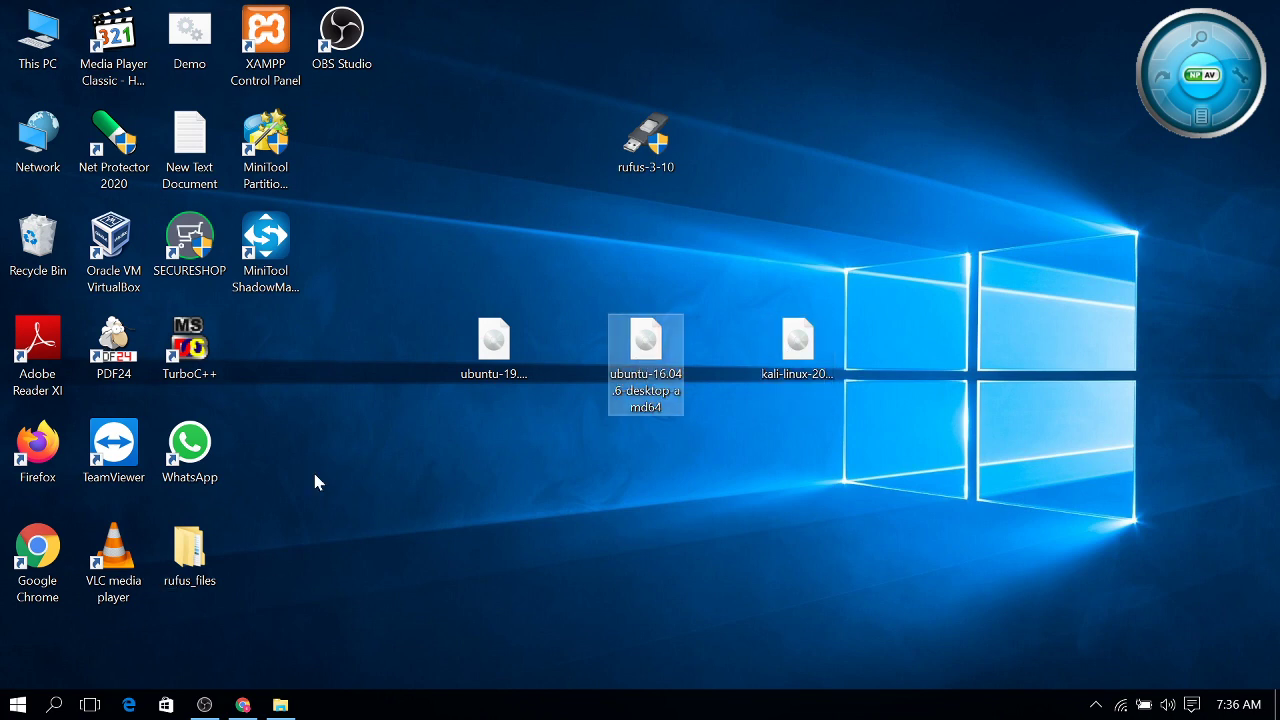
click(470, 368)
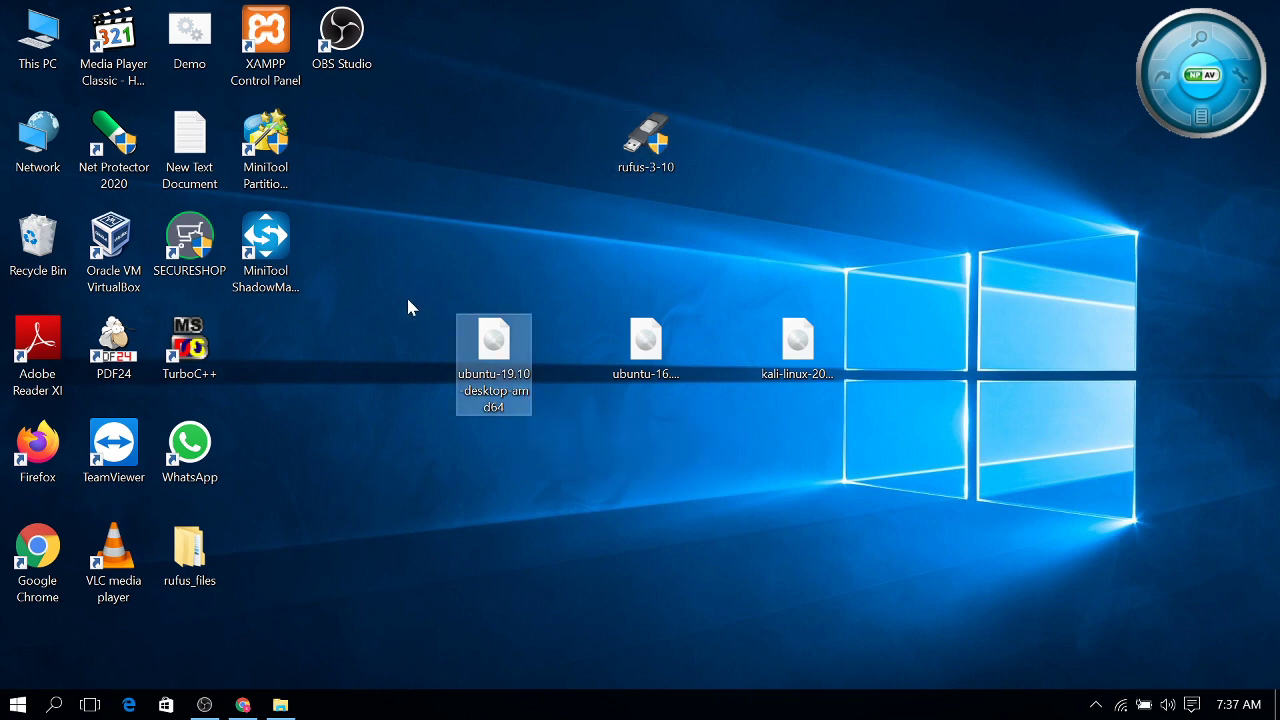
Step: Open a new Google Chrome window and search the web for "download ubuntu iso file"
double_click(27, 580)
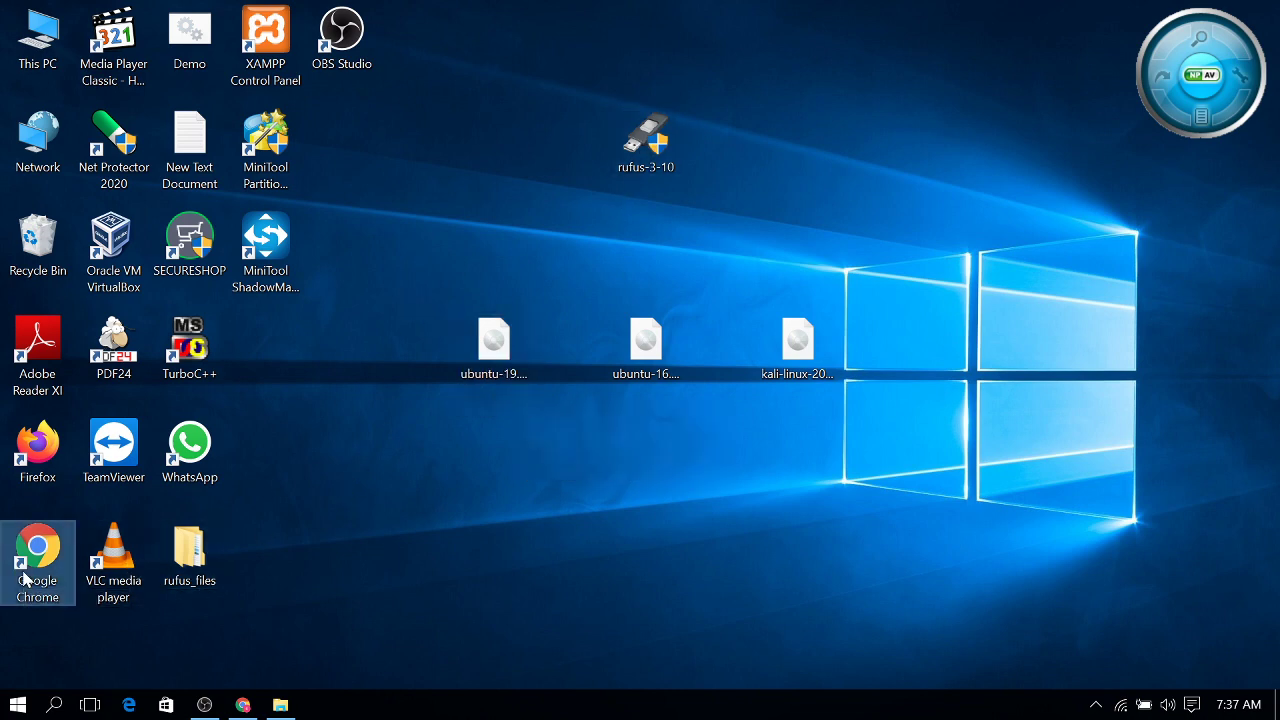
click(494, 40)
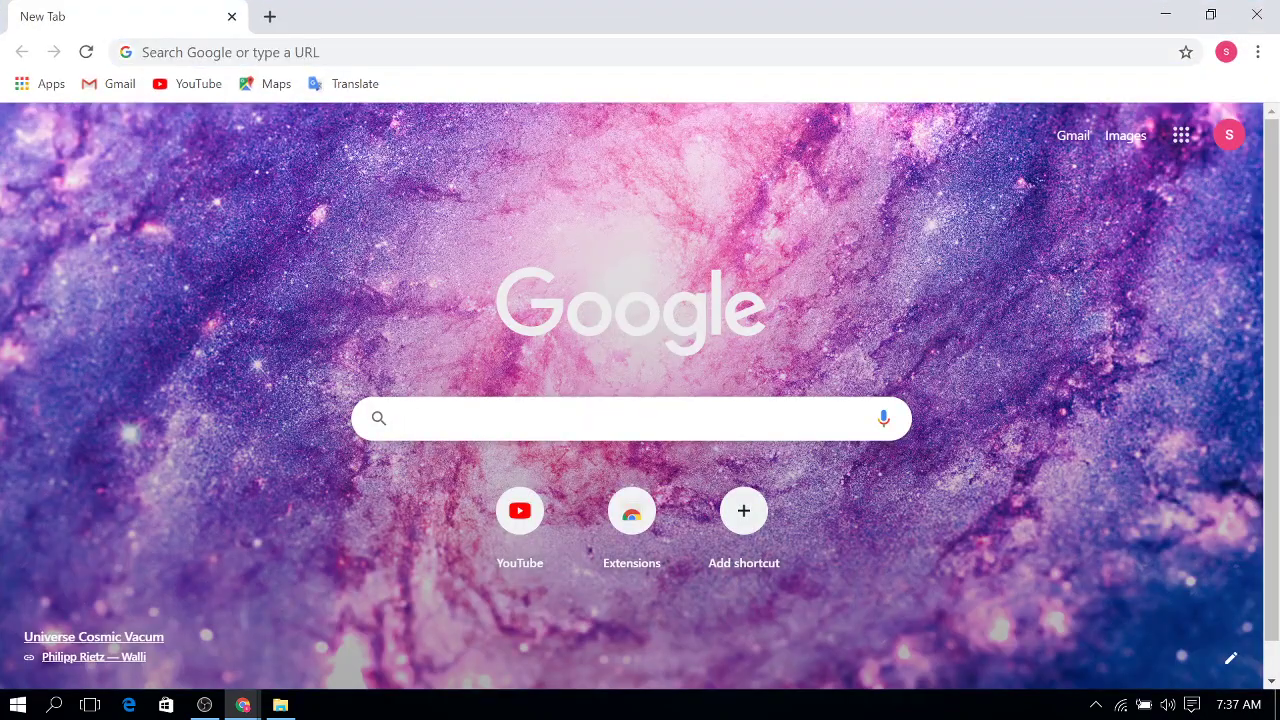
text(ddo)
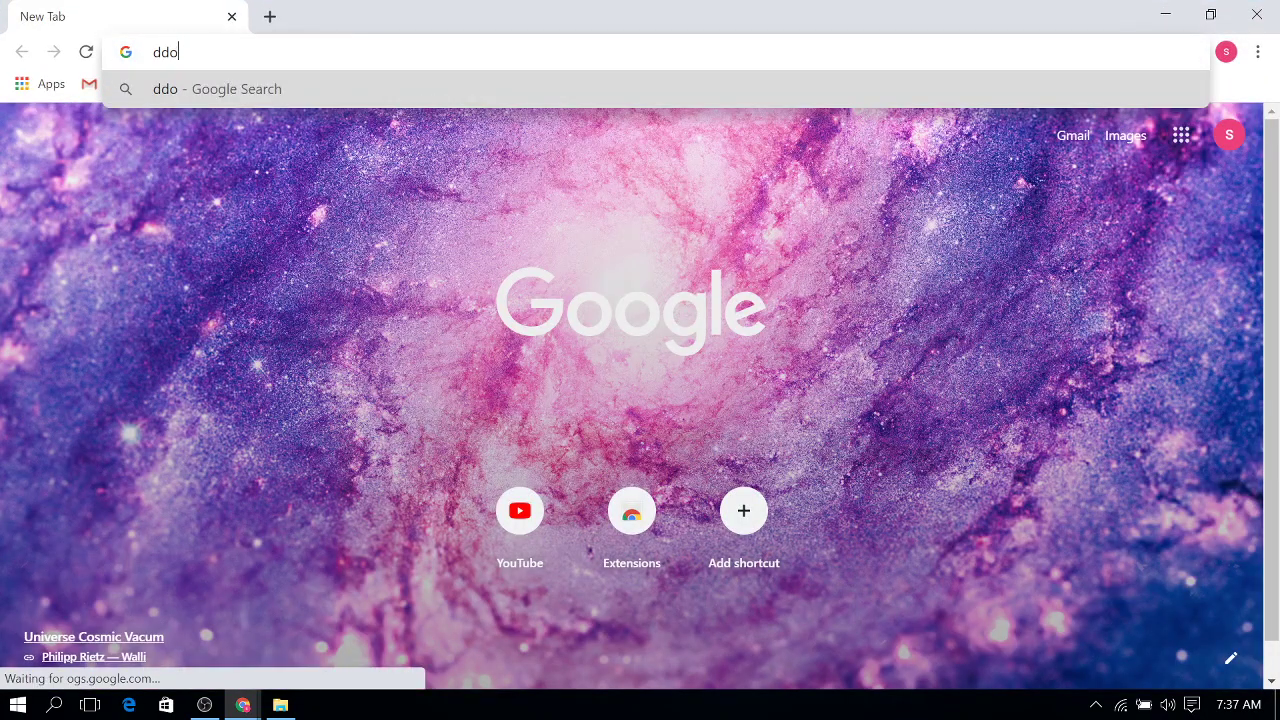
key(BackSpace)
key(BackSpace)
text(own)
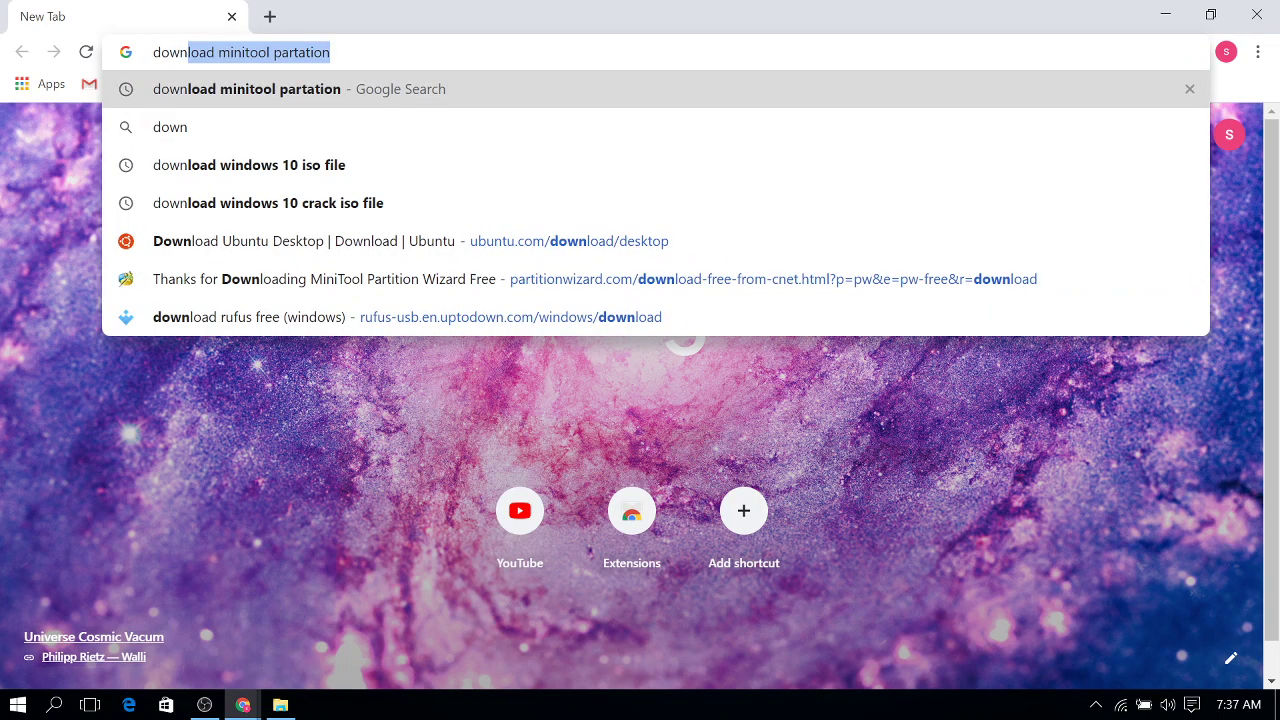
text(load)
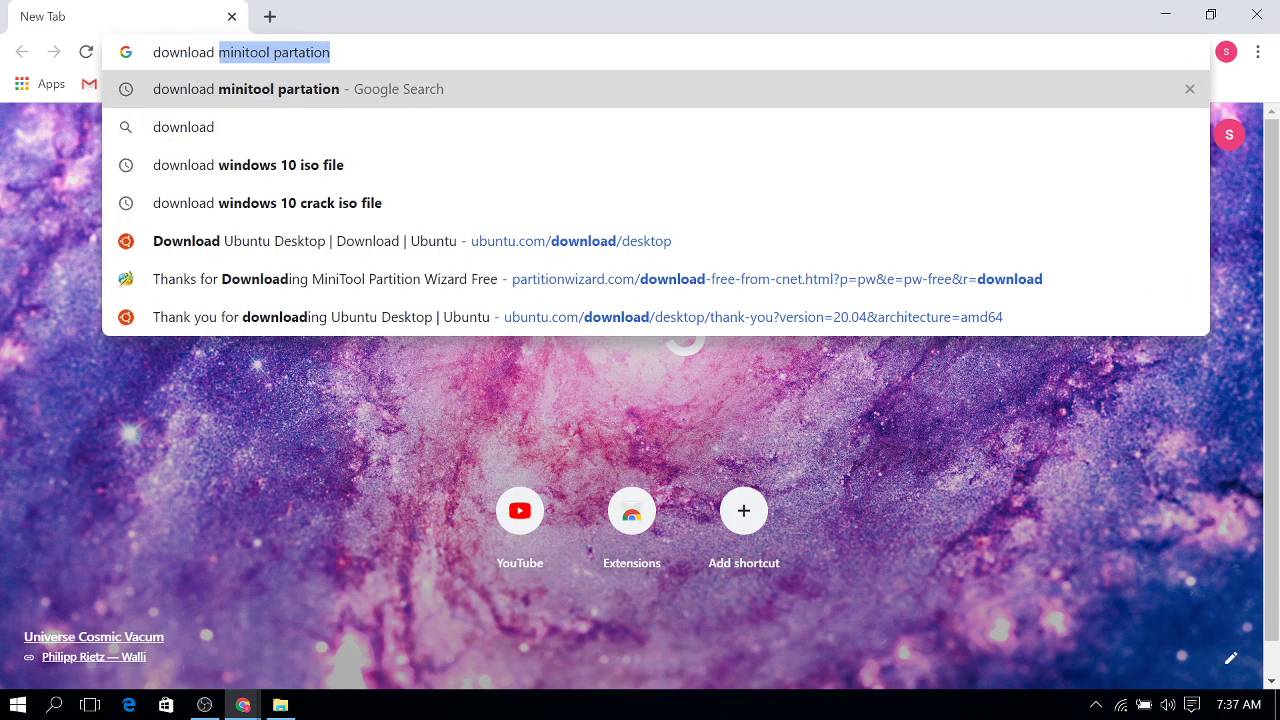
text( ubuntu )
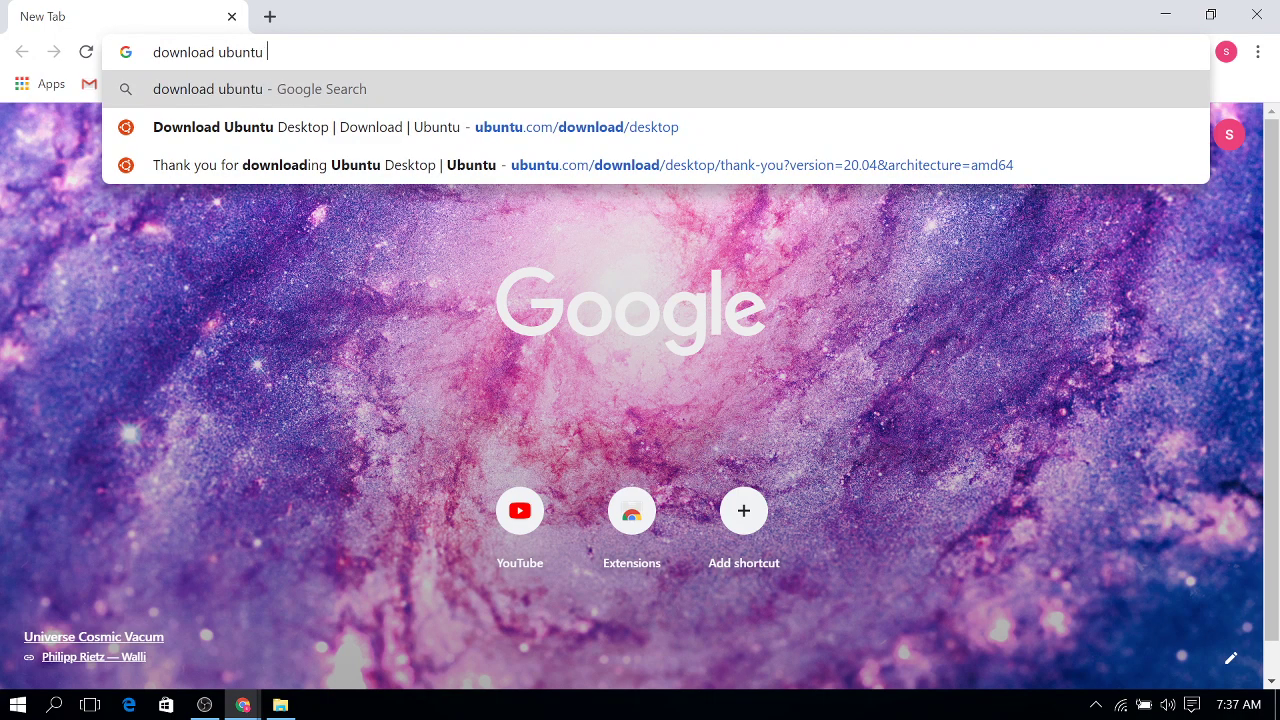
text(iso file)
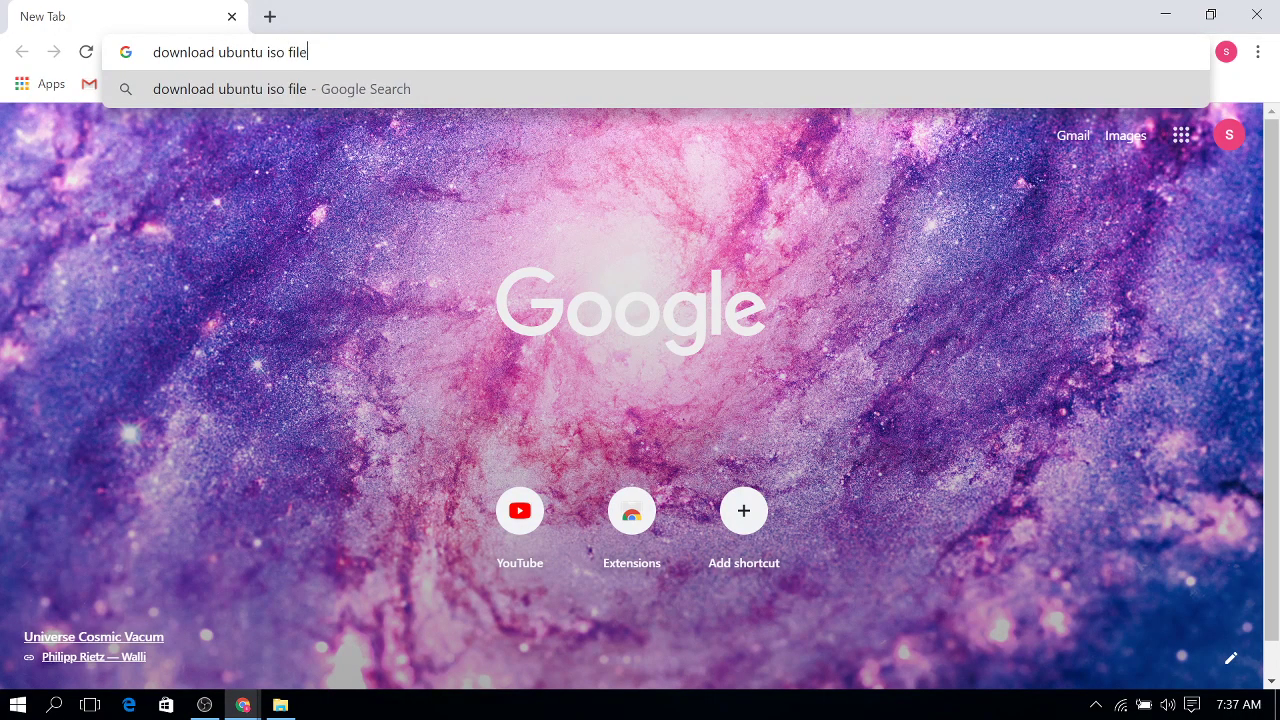
key(Return)
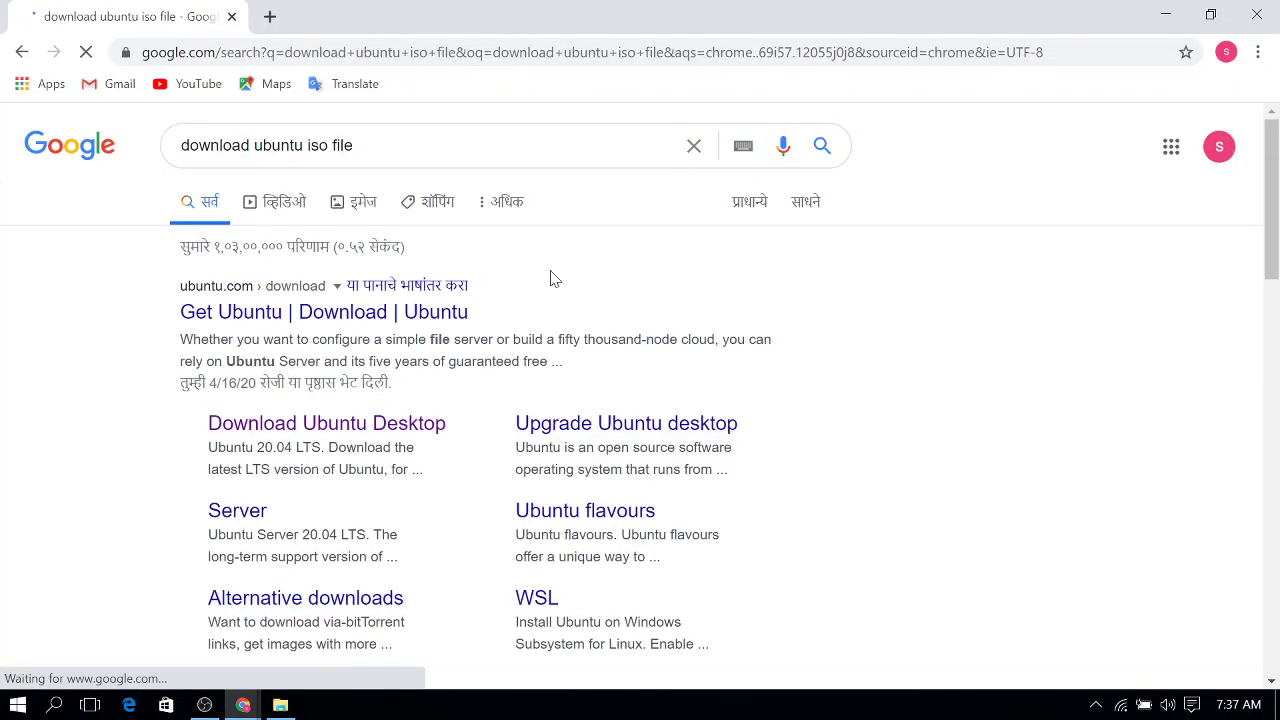
Step: Open the Download Ubuntu Desktop search result and start downloading Ubuntu 20.04 LTS
click(422, 432)
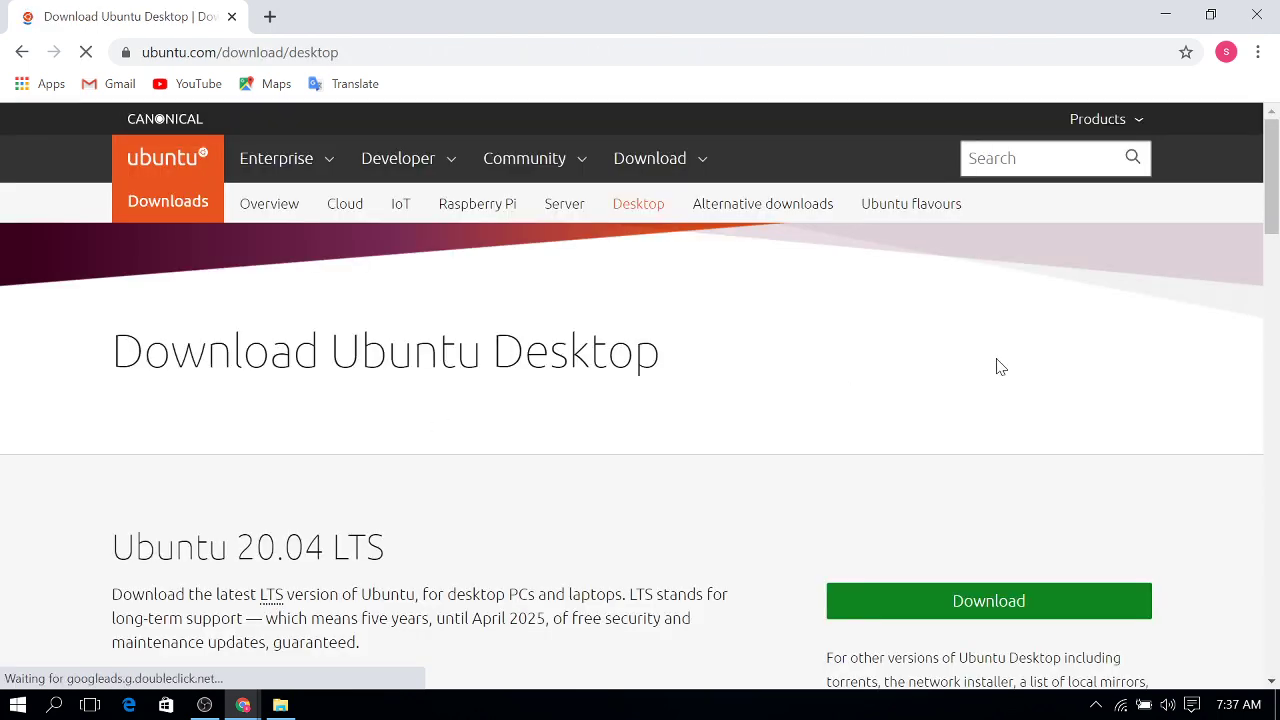
scroll(1011, 600, down, 2)
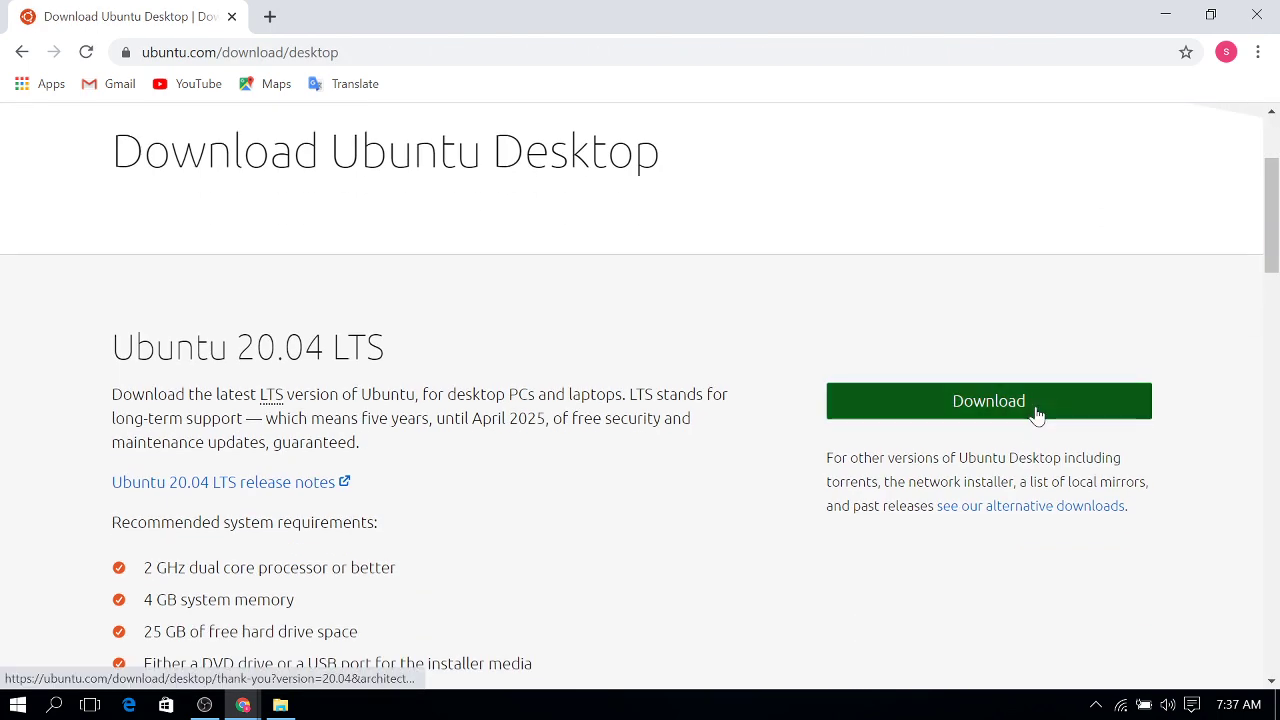
click(1037, 414)
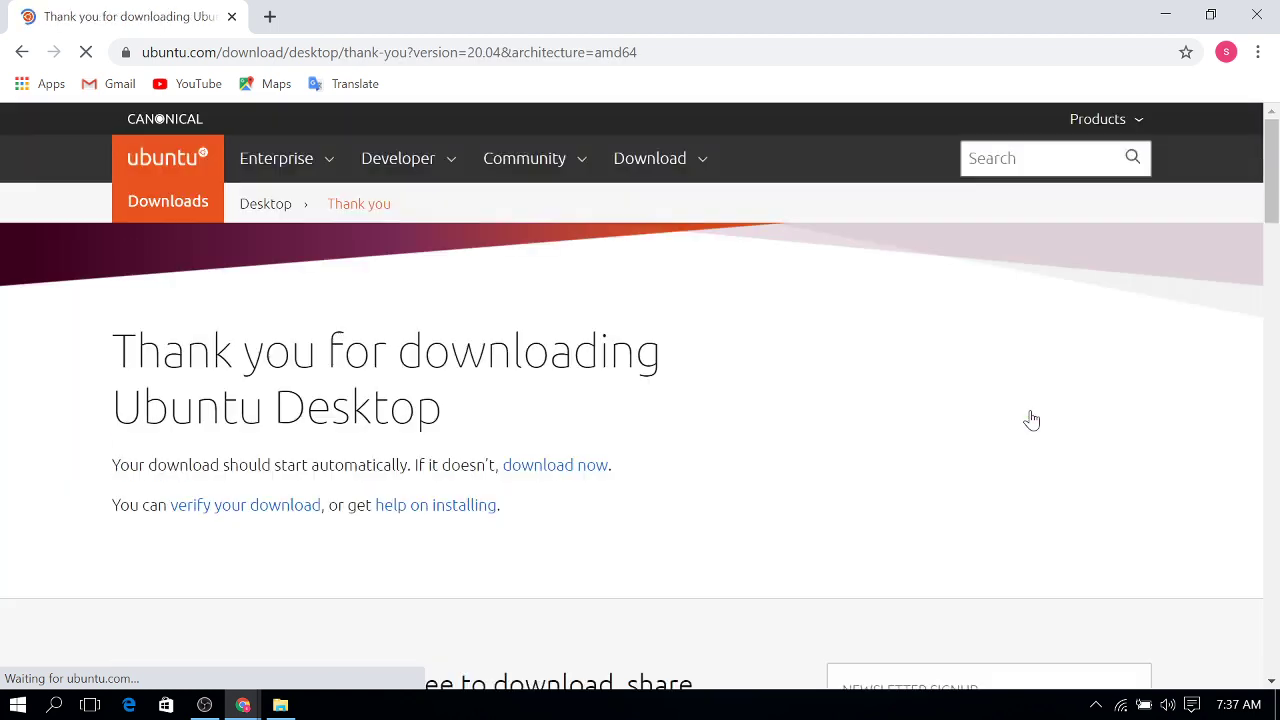
scroll(722, 518, down, 6)
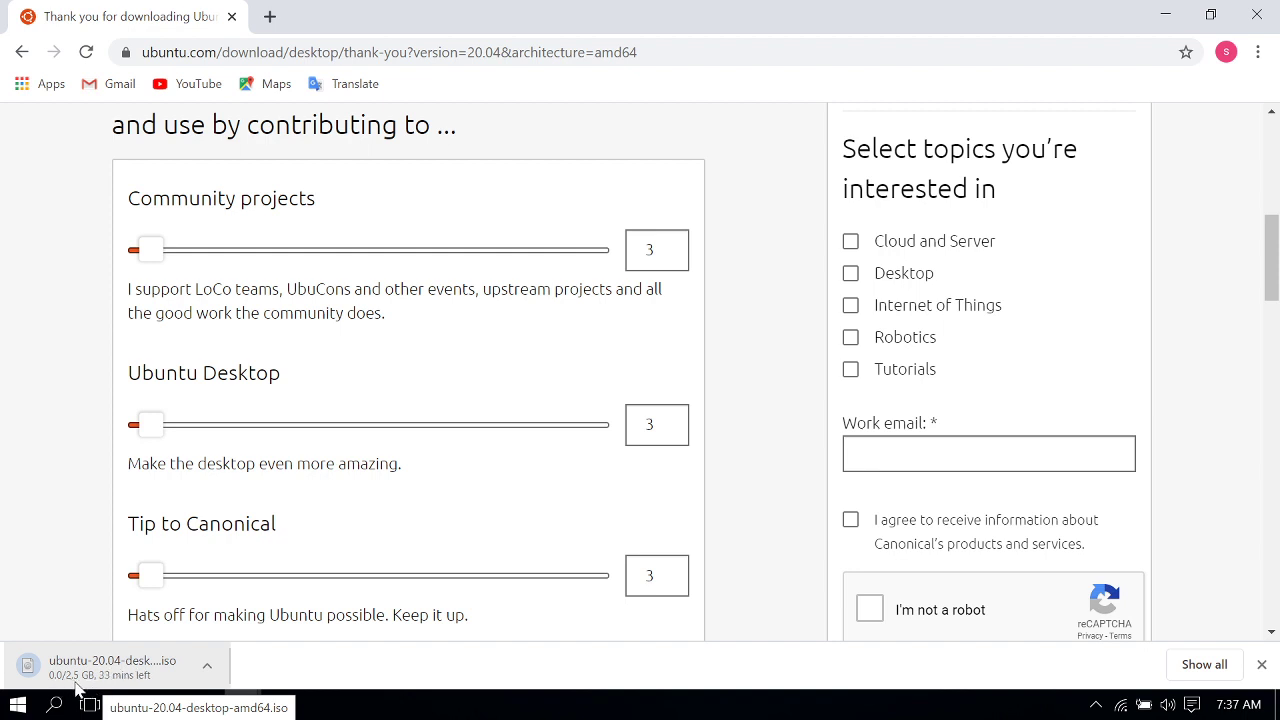
Step: Pause the Ubuntu 20.04 ISO download, minimize the browser and select the ubuntu-19.10 image on the desktop
click(207, 666)
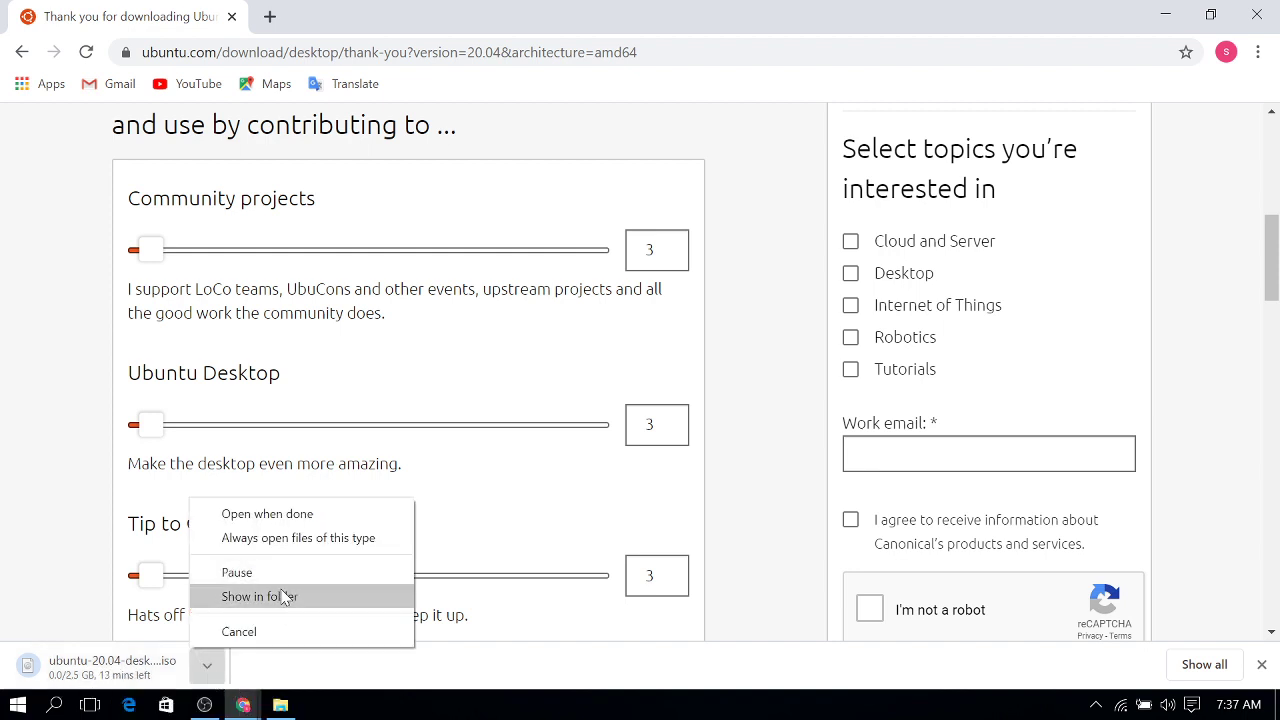
click(289, 574)
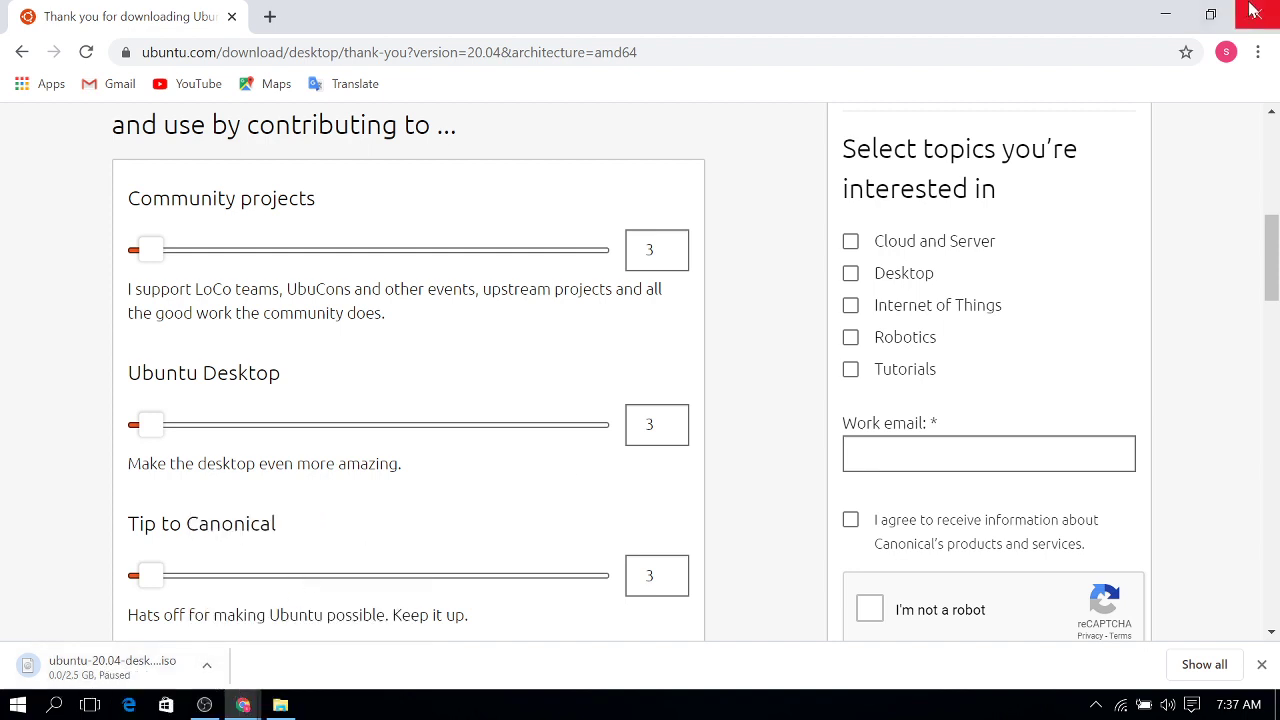
click(1165, 14)
click(490, 368)
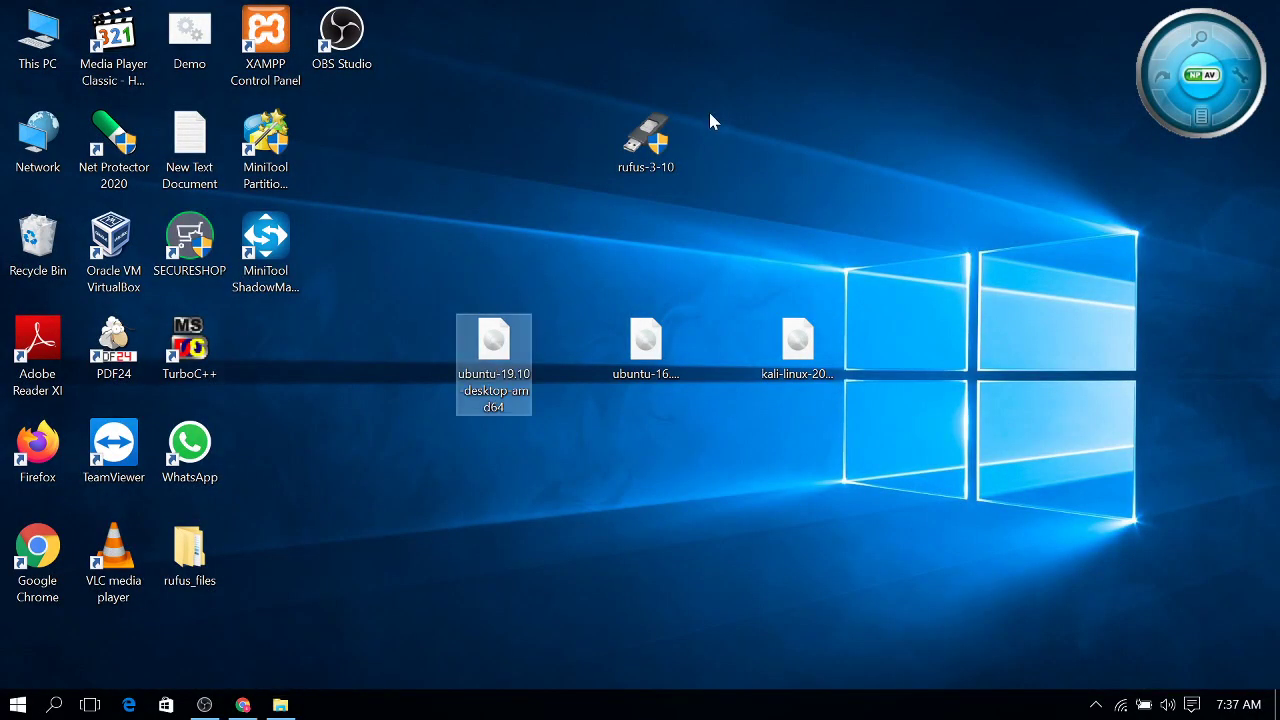
Step: Launch rufus-3-10 from the desktop and move its window aside to uncover the antivirus scan window
click(655, 150)
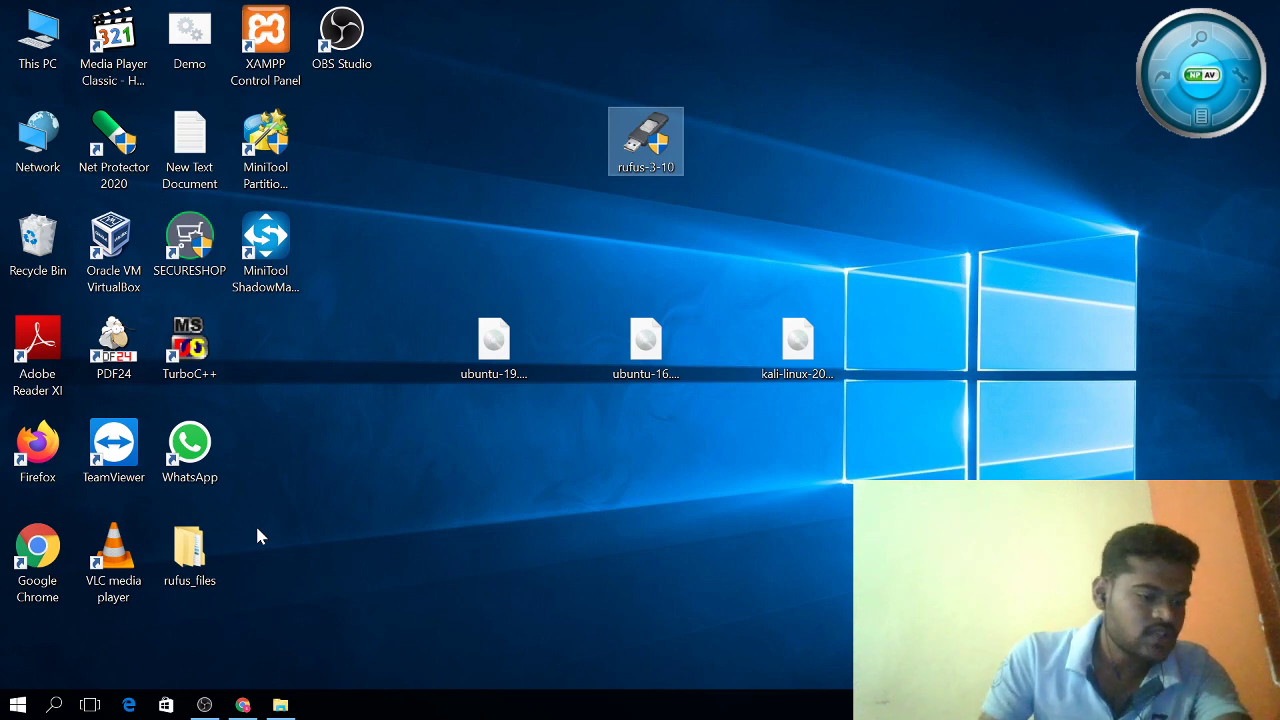
key(Return)
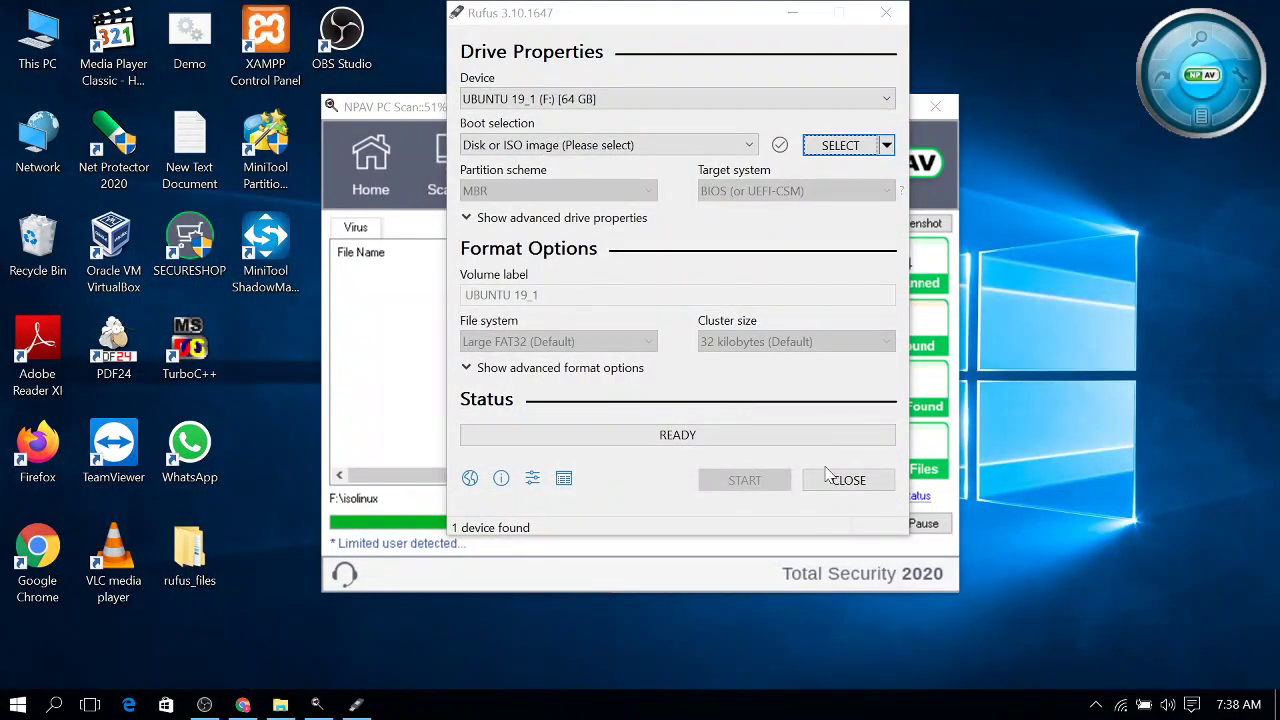
drag(651, 20, 495, 52)
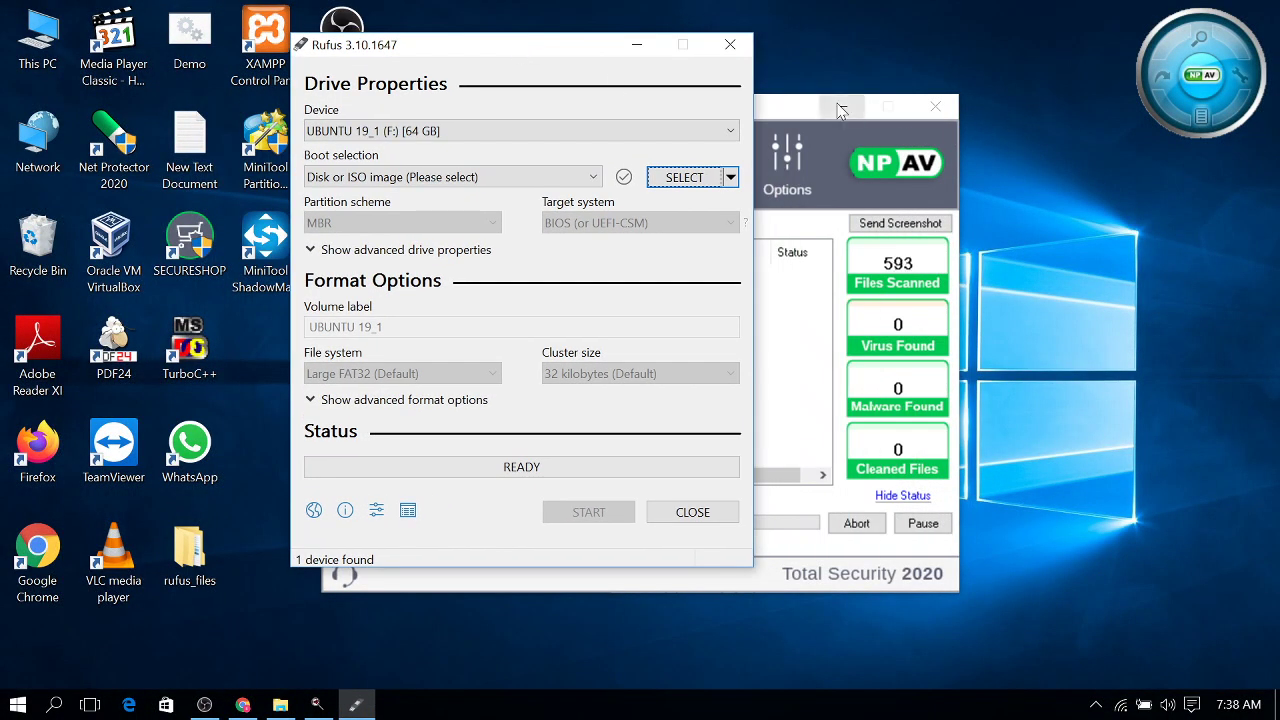
Step: Minimize the antivirus scan window and choose UBUNTU 19_1 (F:) [64 GB] as the Rufus device
click(841, 110)
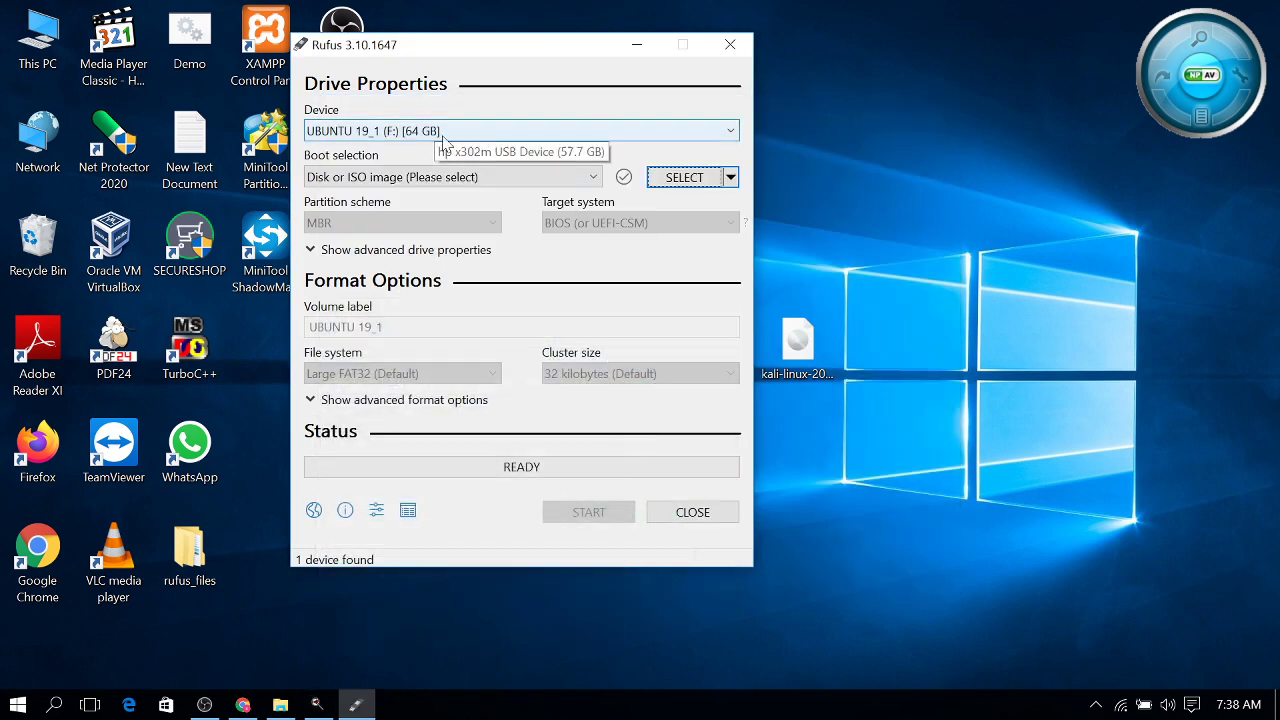
click(366, 131)
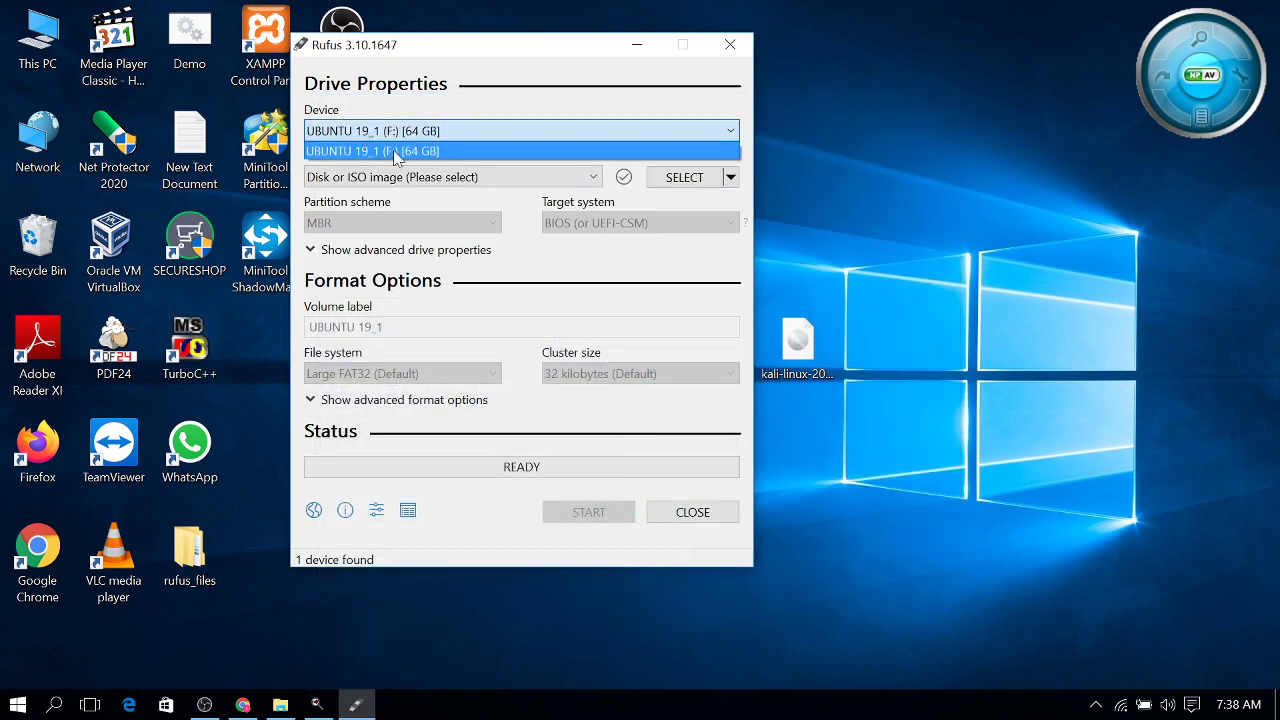
click(396, 152)
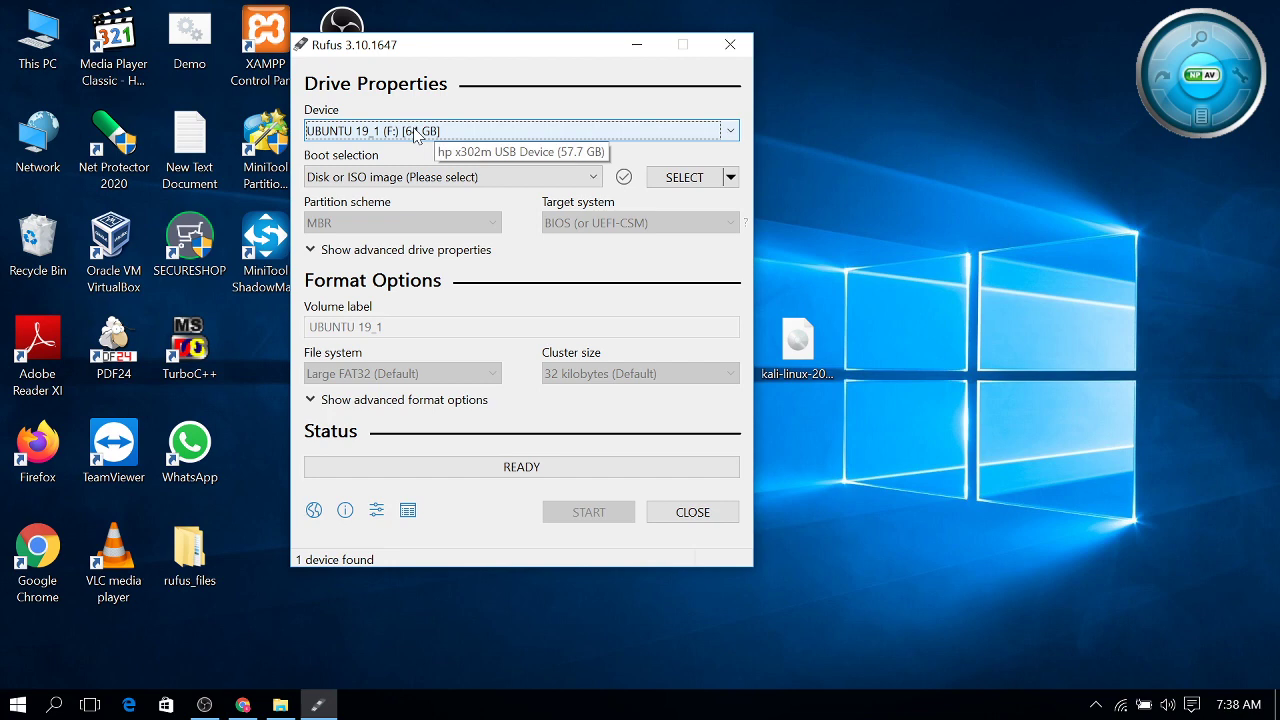
Step: Load the ubuntu-19.10-desktop-amd64 ISO image from the Desktop as the boot selection
click(709, 184)
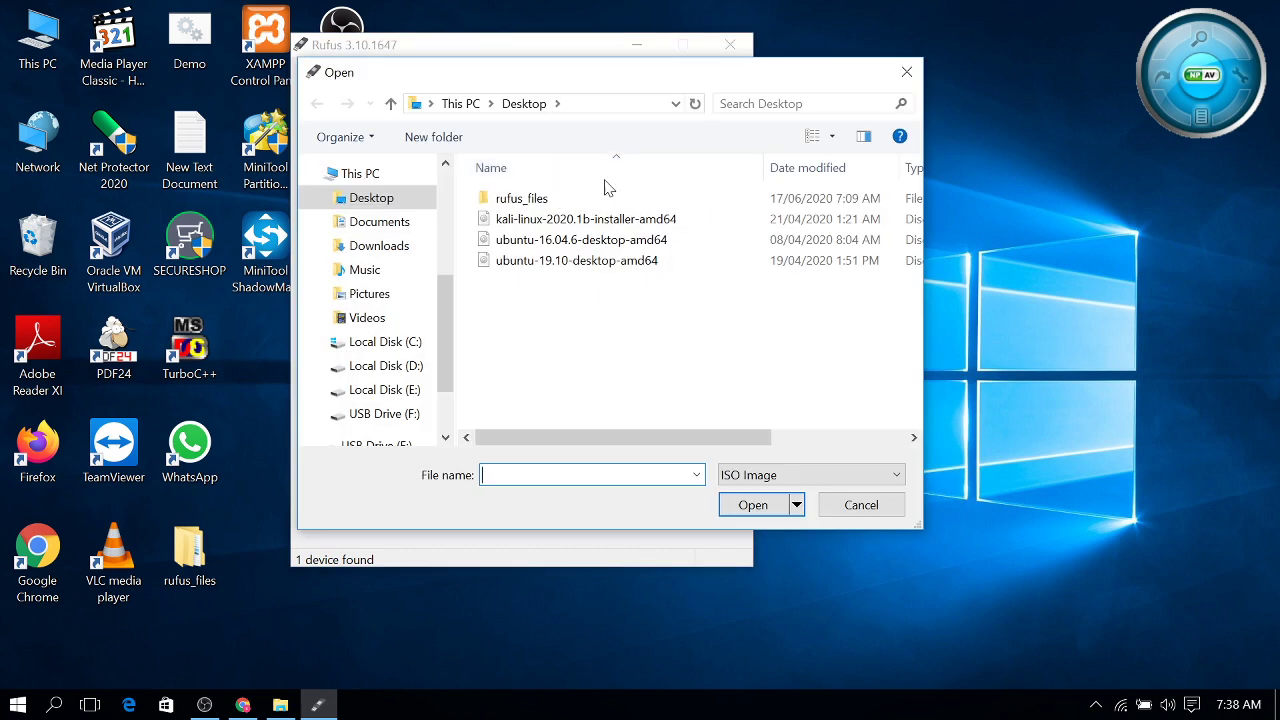
click(588, 261)
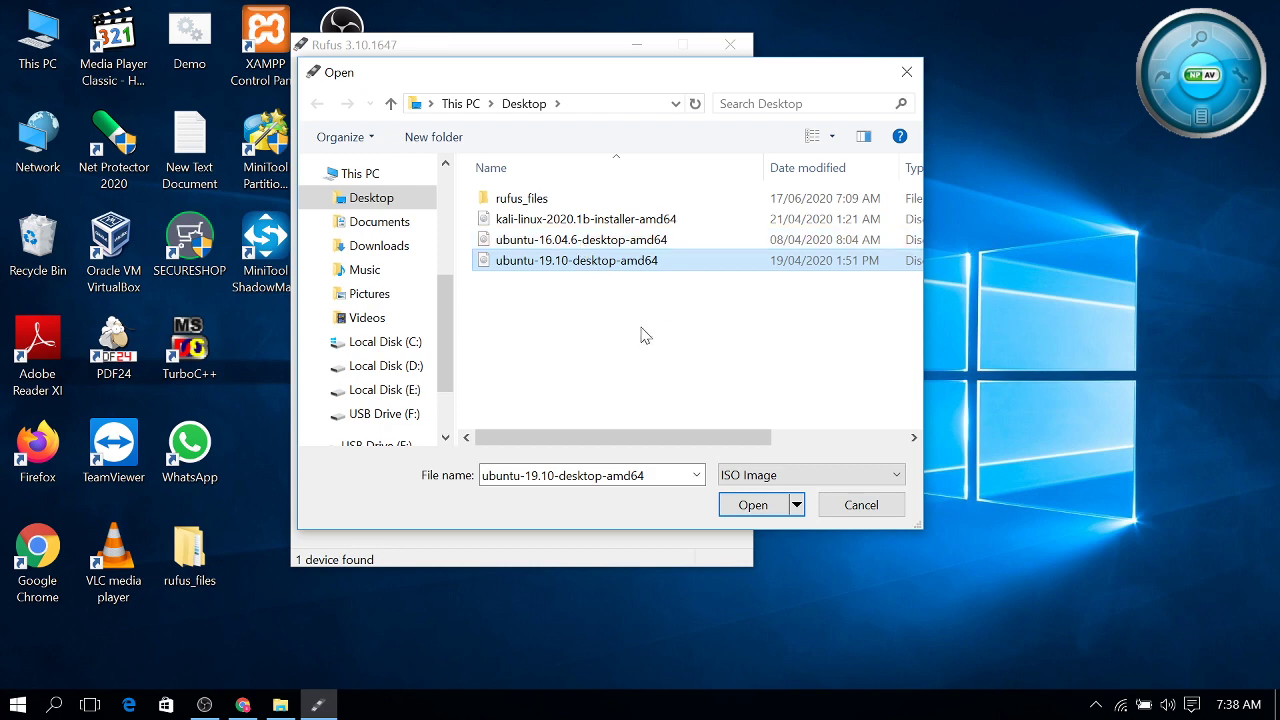
click(748, 503)
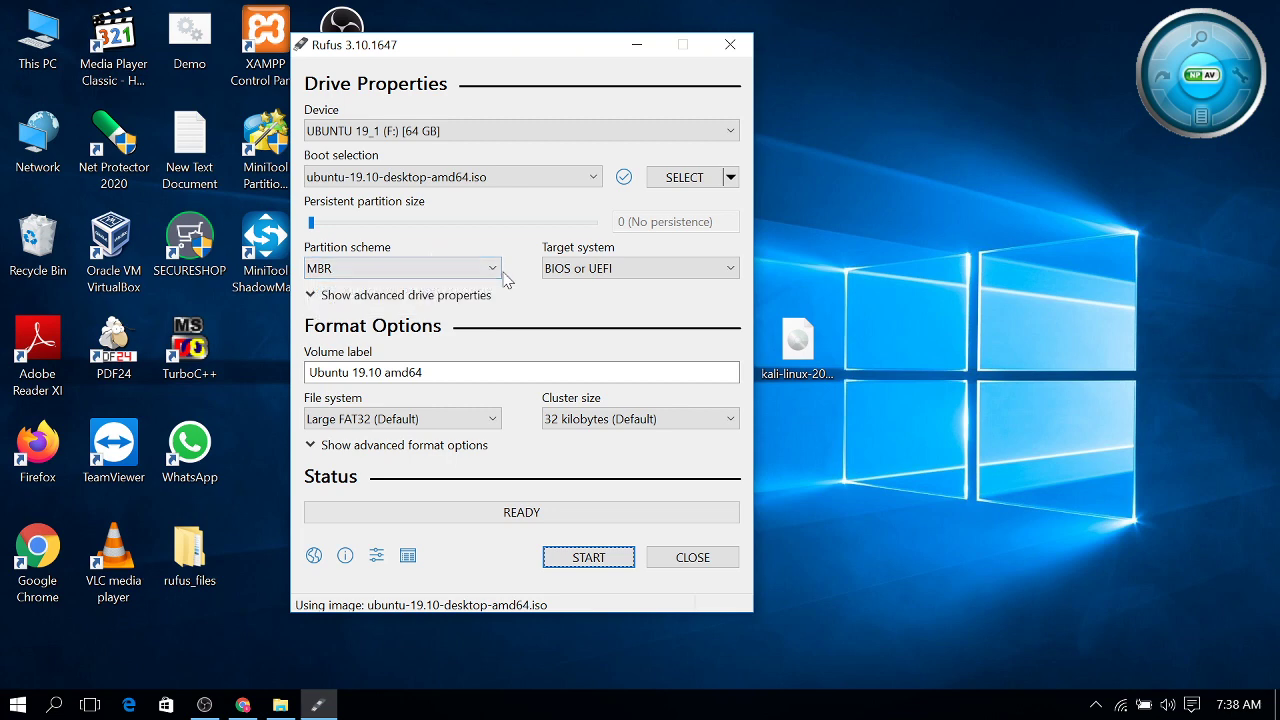
Step: Choose MBR as the partition scheme for the USB drive
click(470, 272)
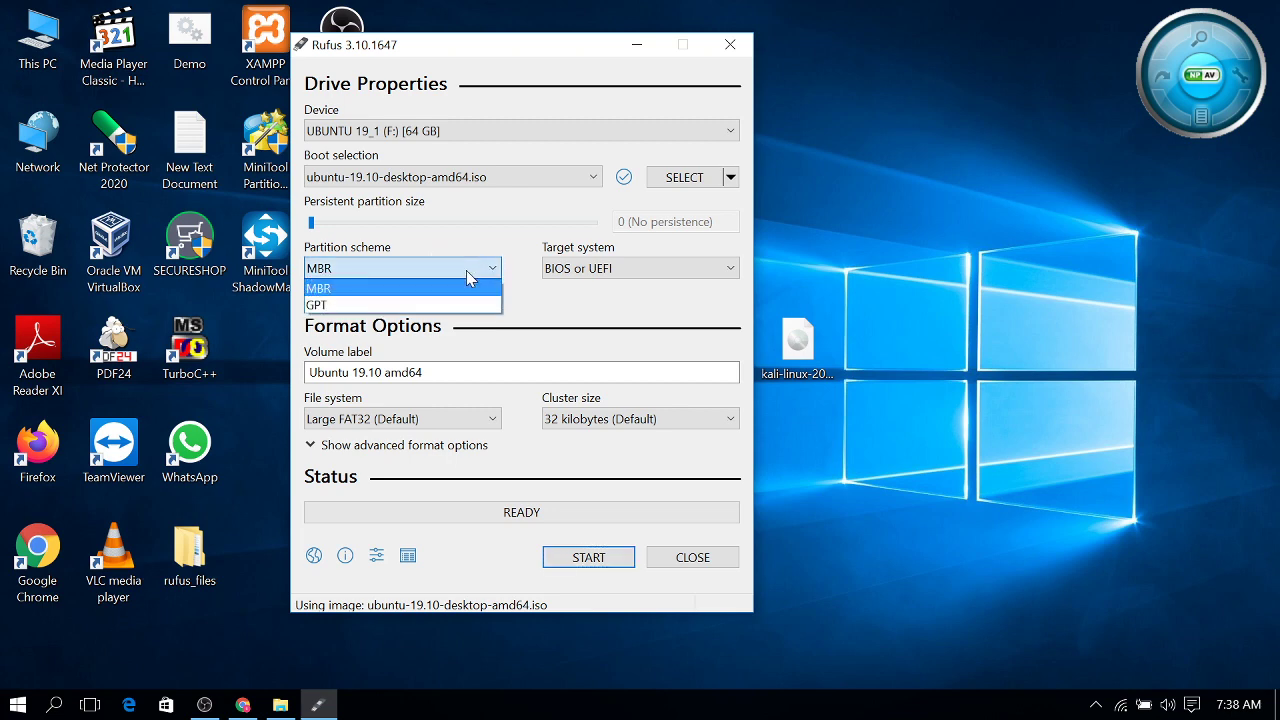
click(455, 280)
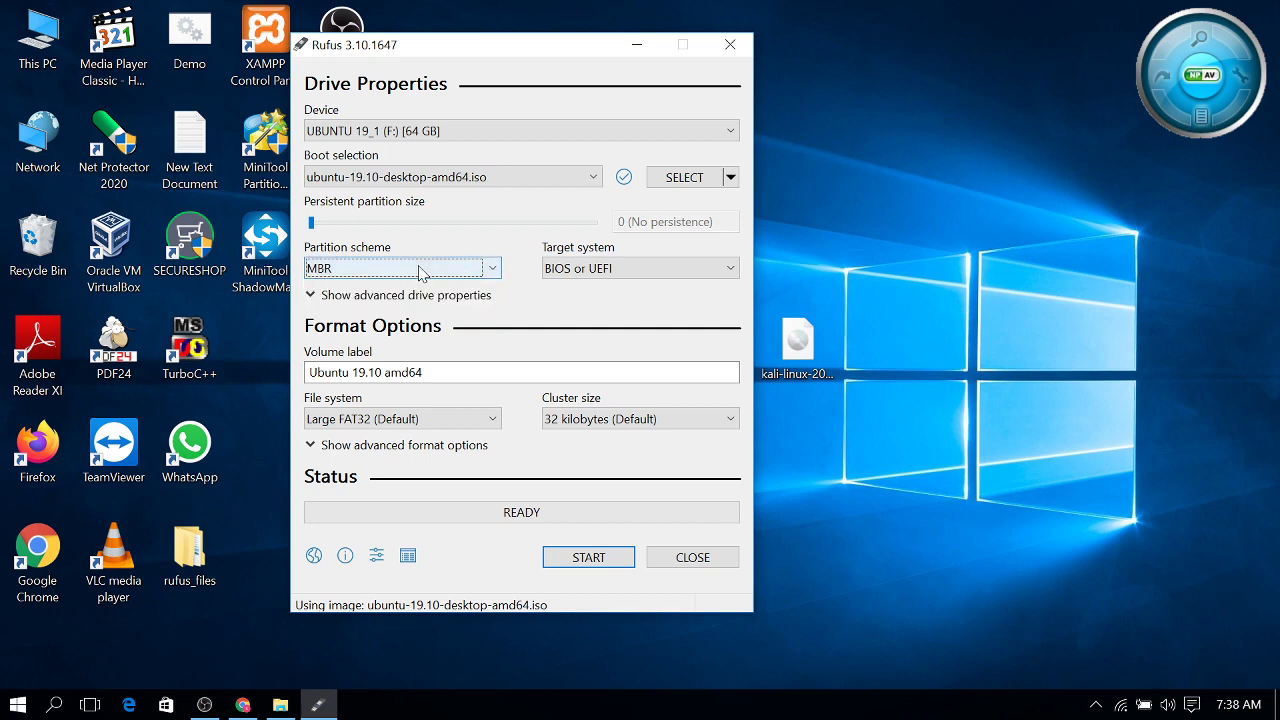
click(420, 270)
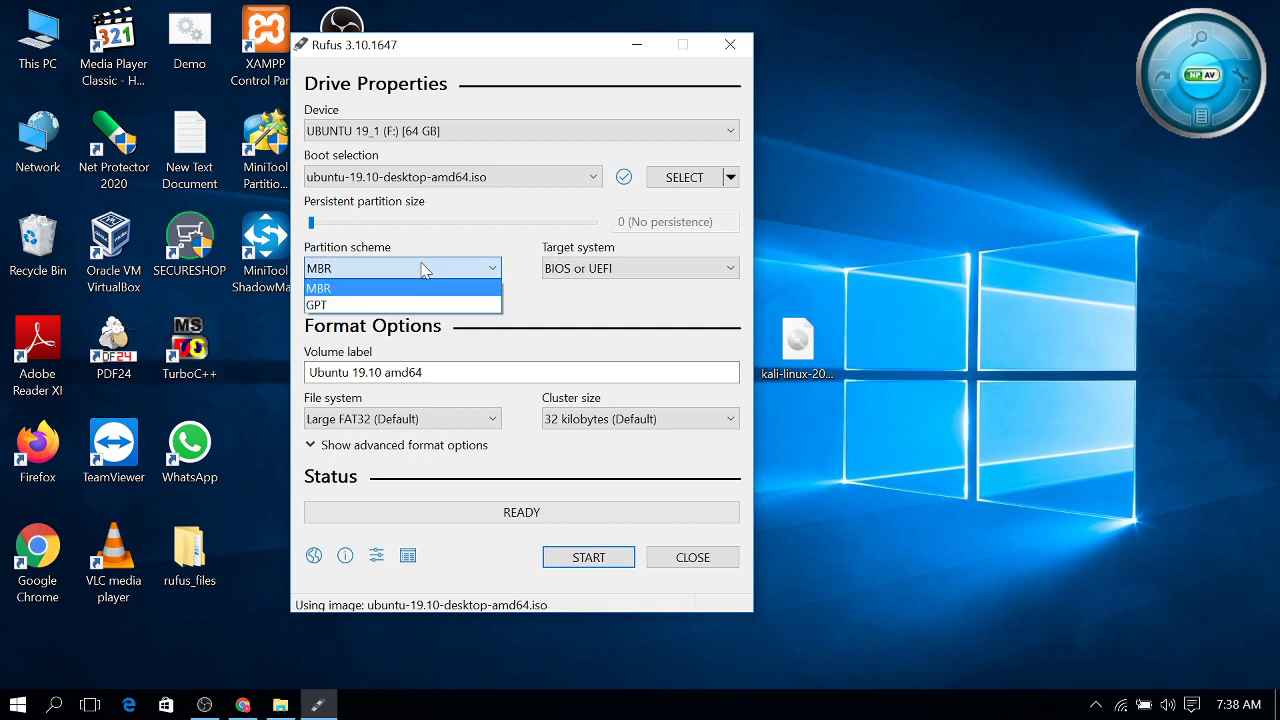
click(425, 291)
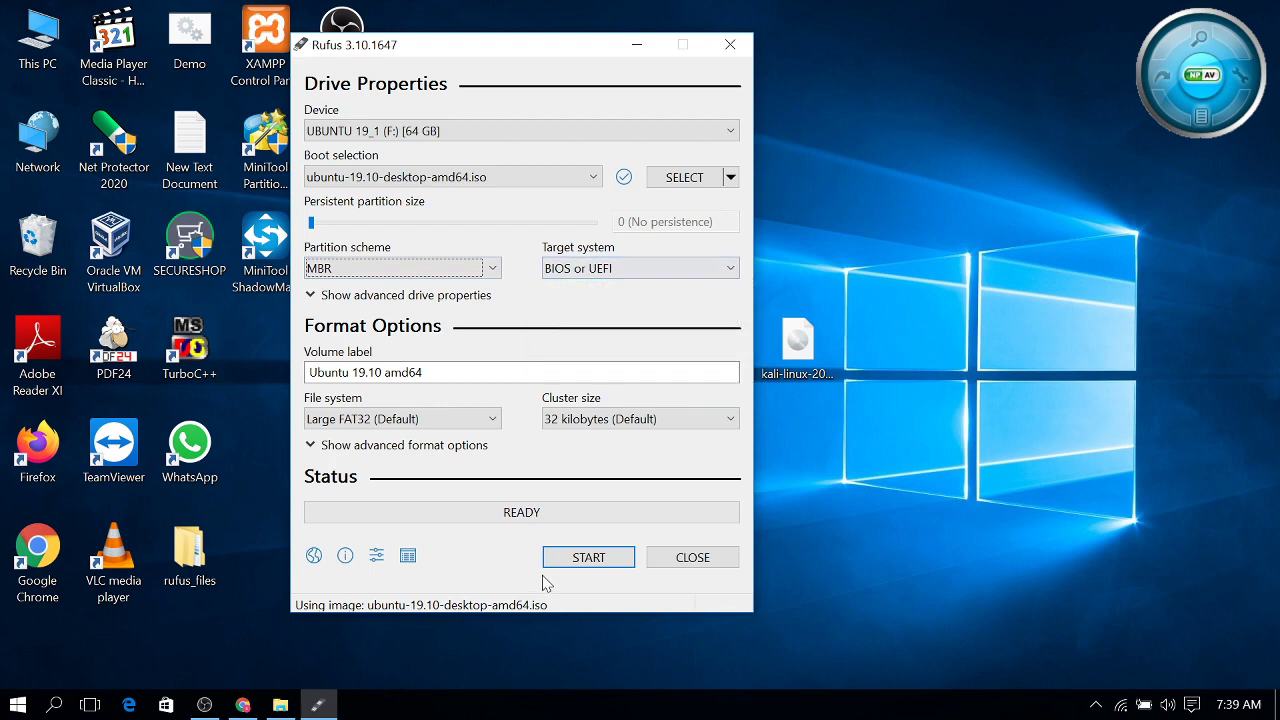
Step: Start writing the USB drive in ISO Image mode, accept that its data is erased, and minimize the antivirus window
click(613, 564)
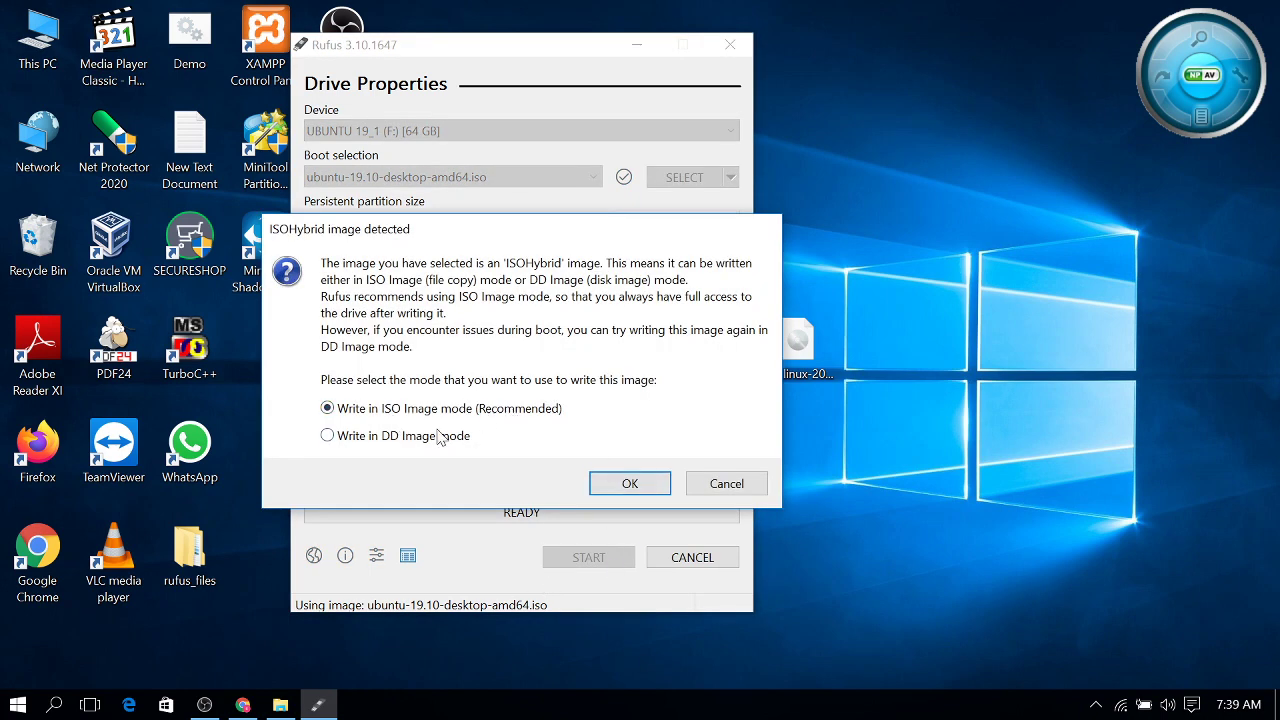
click(629, 484)
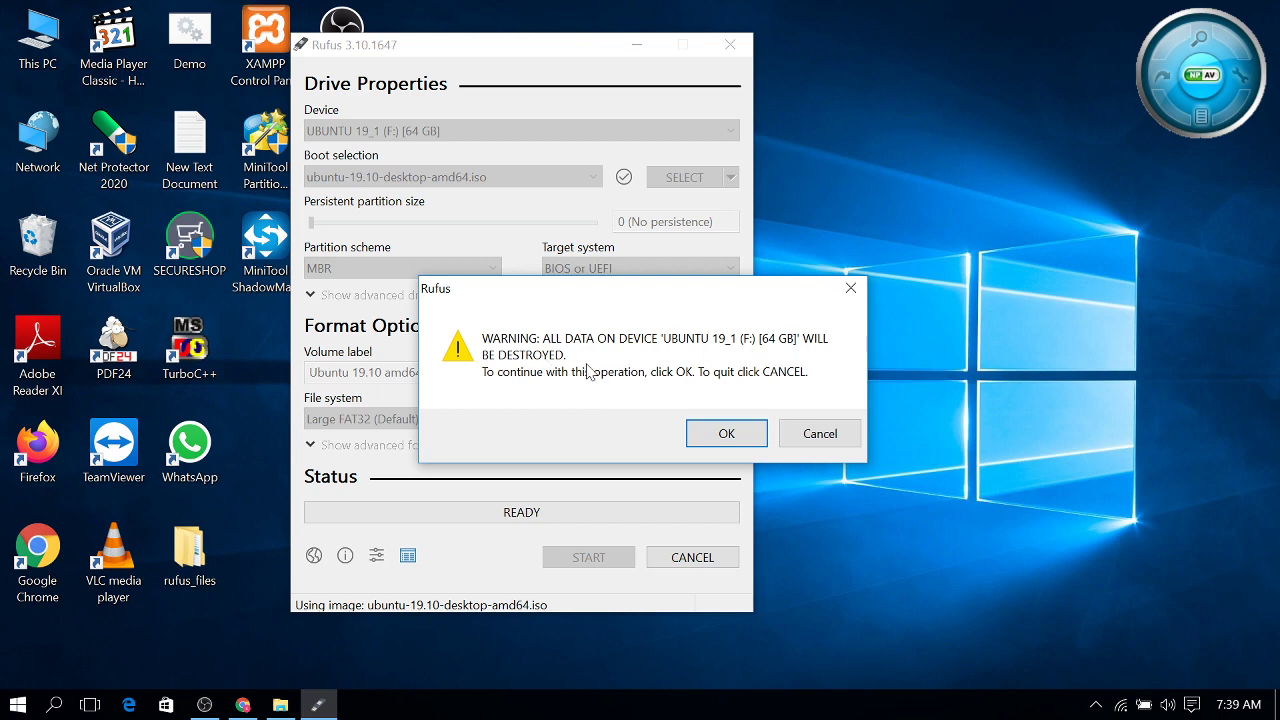
click(728, 434)
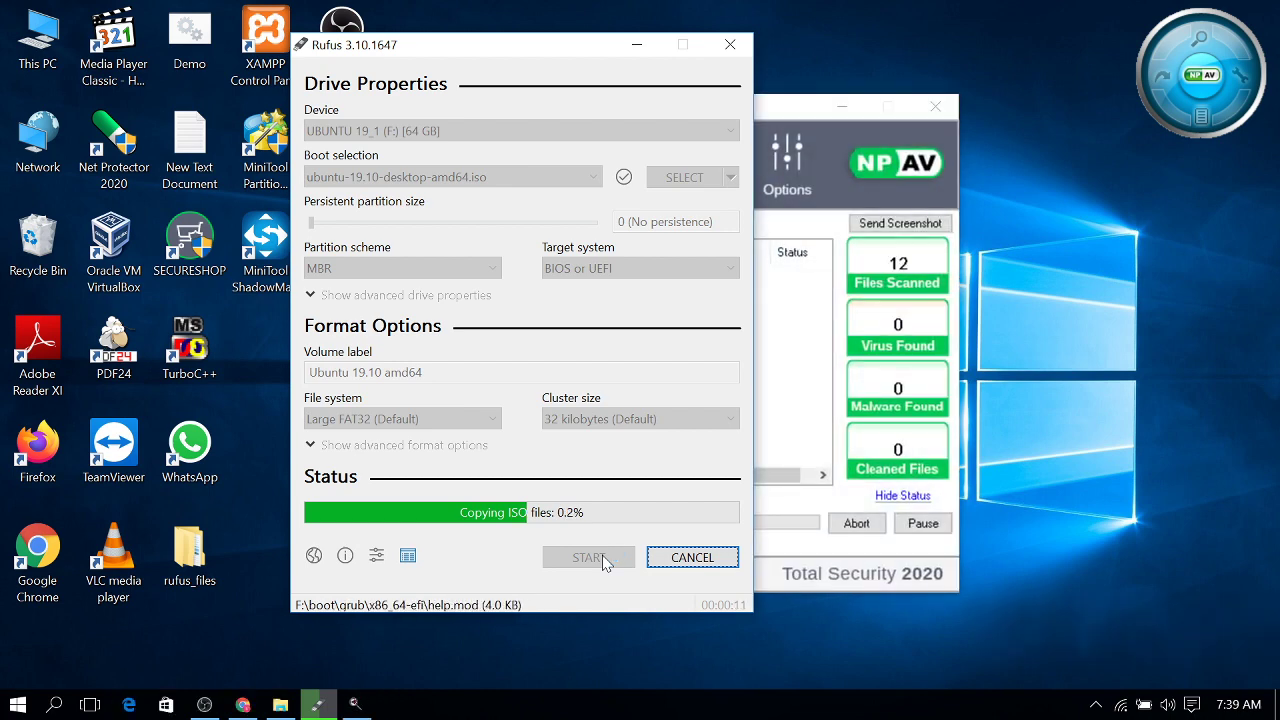
click(828, 107)
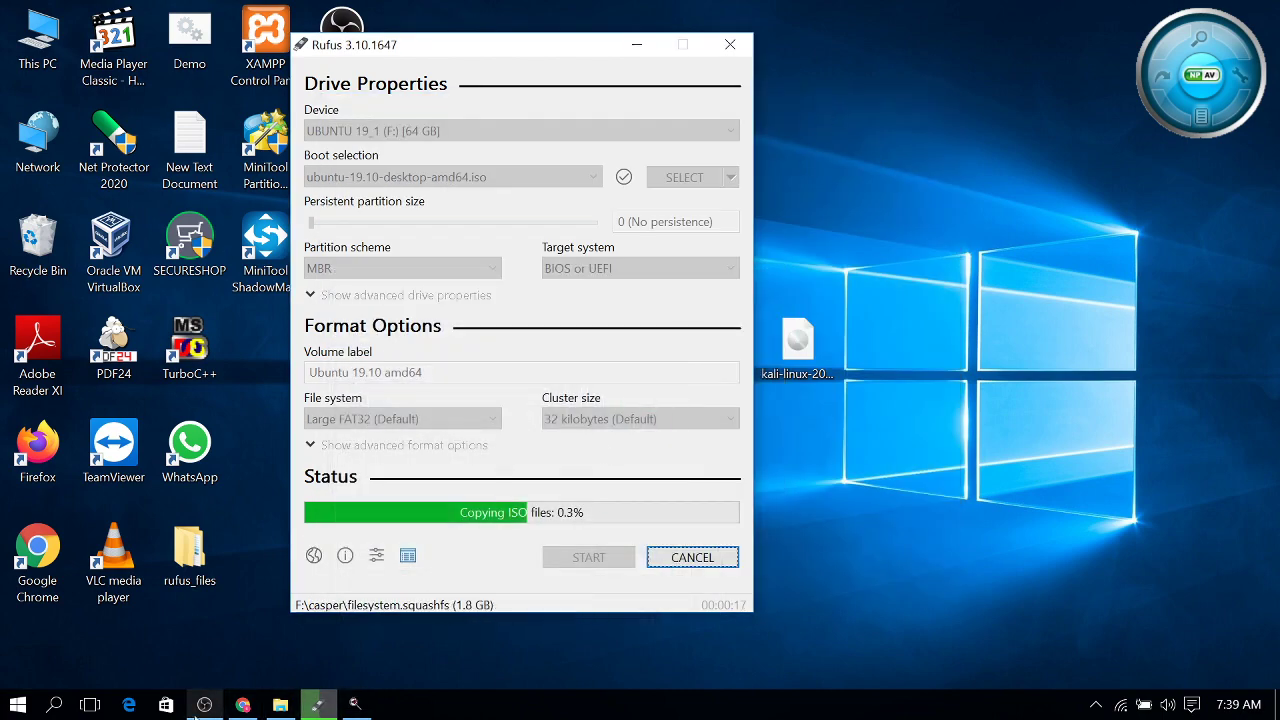
Step: Switch to OBS, raise the Media Source volume to 0.0 dB in the audio mixer and minimize OBS
click(201, 708)
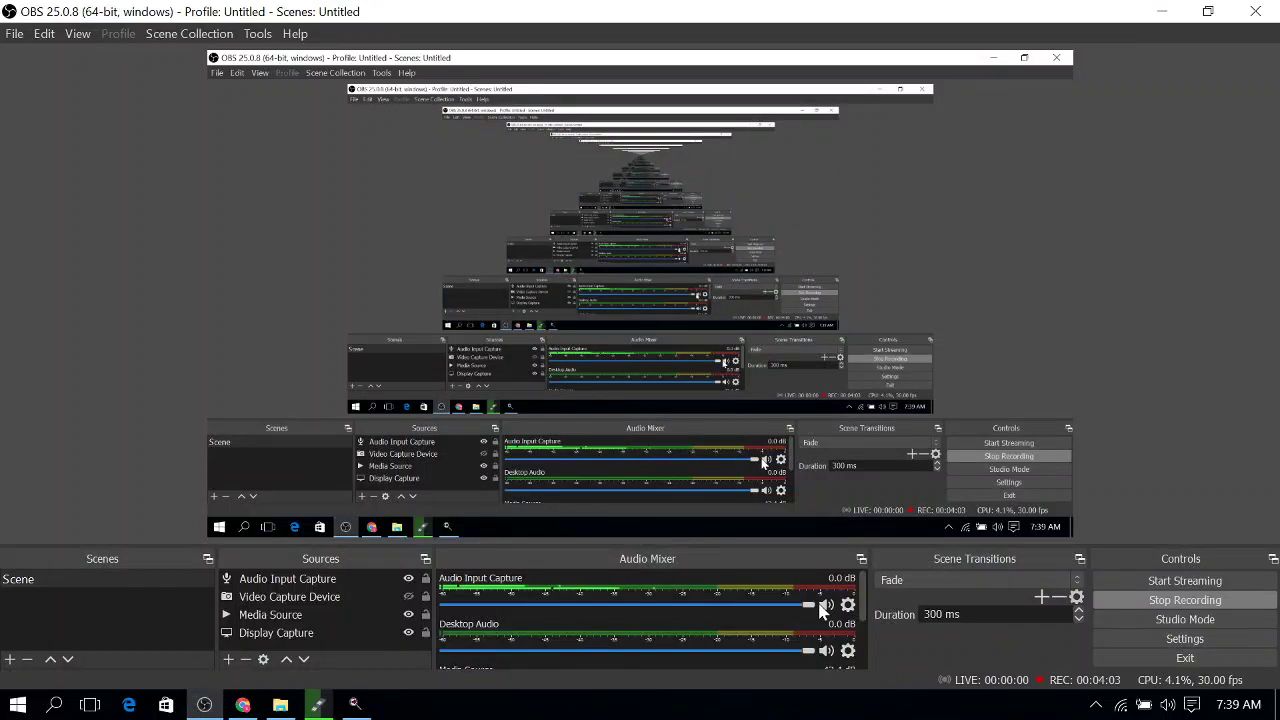
scroll(820, 606, down, 3)
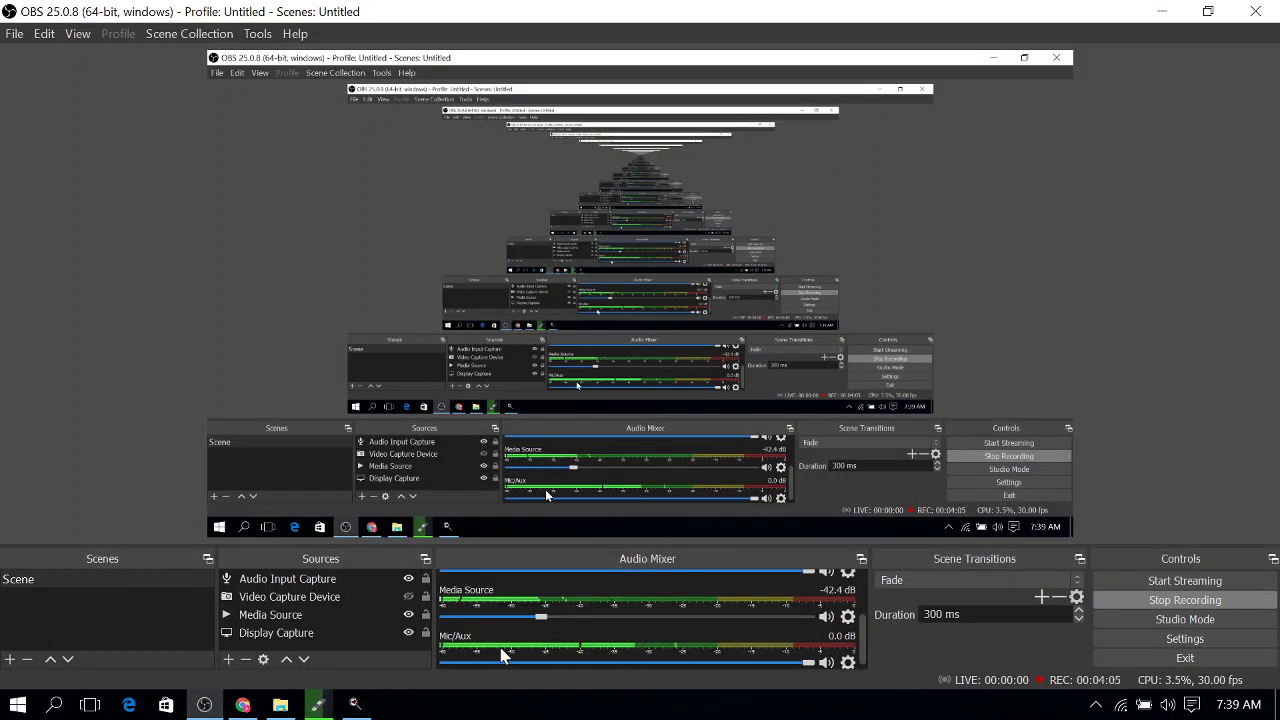
drag(542, 618, 549, 622)
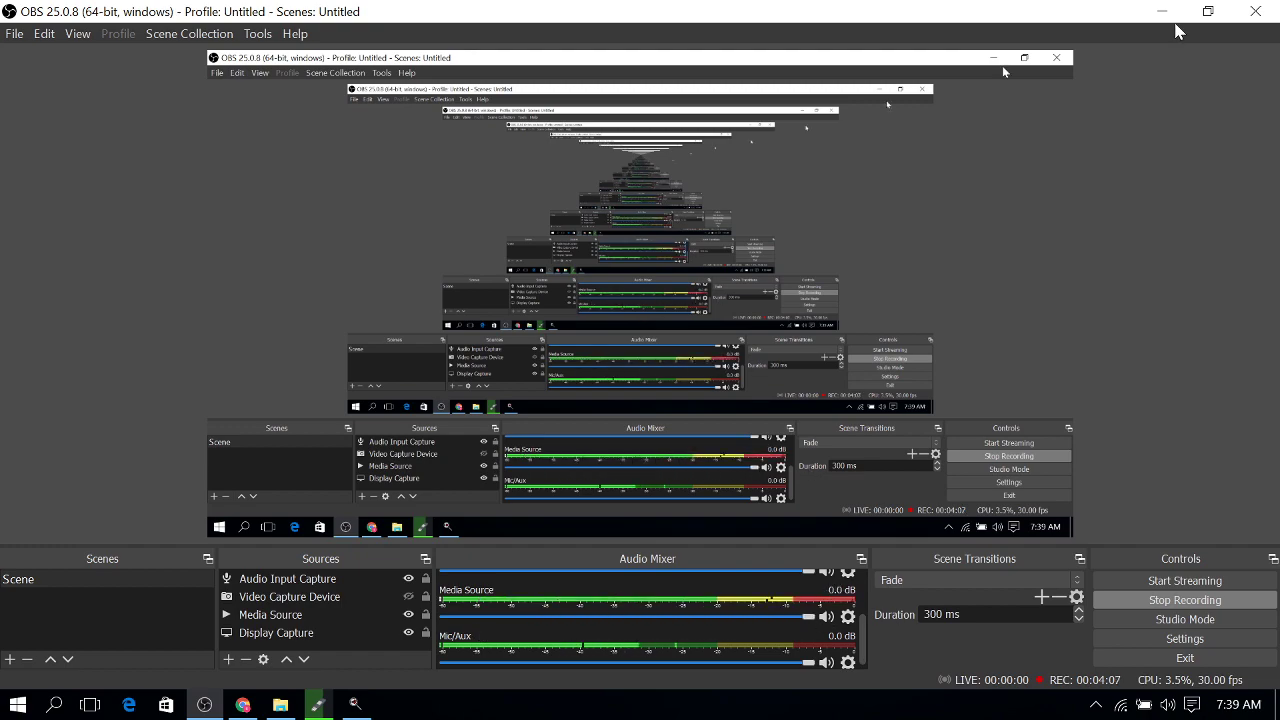
click(1162, 11)
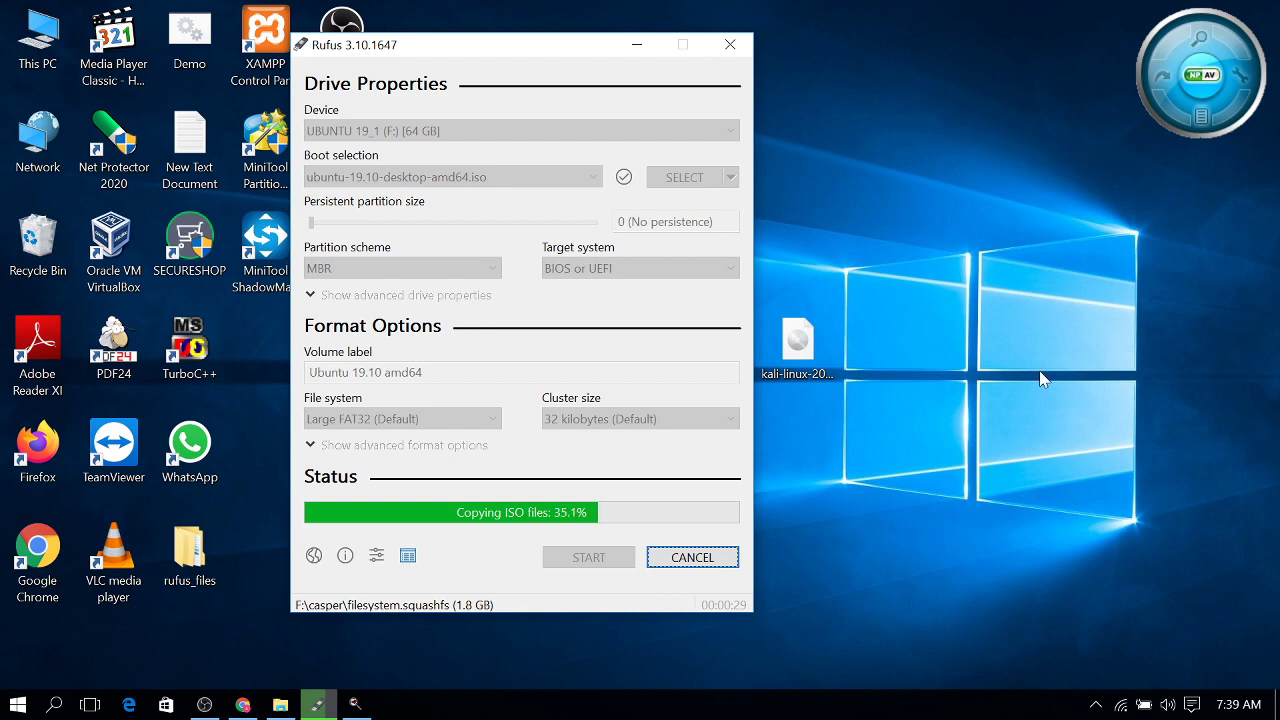
key(XF86MonBrightnessUp)
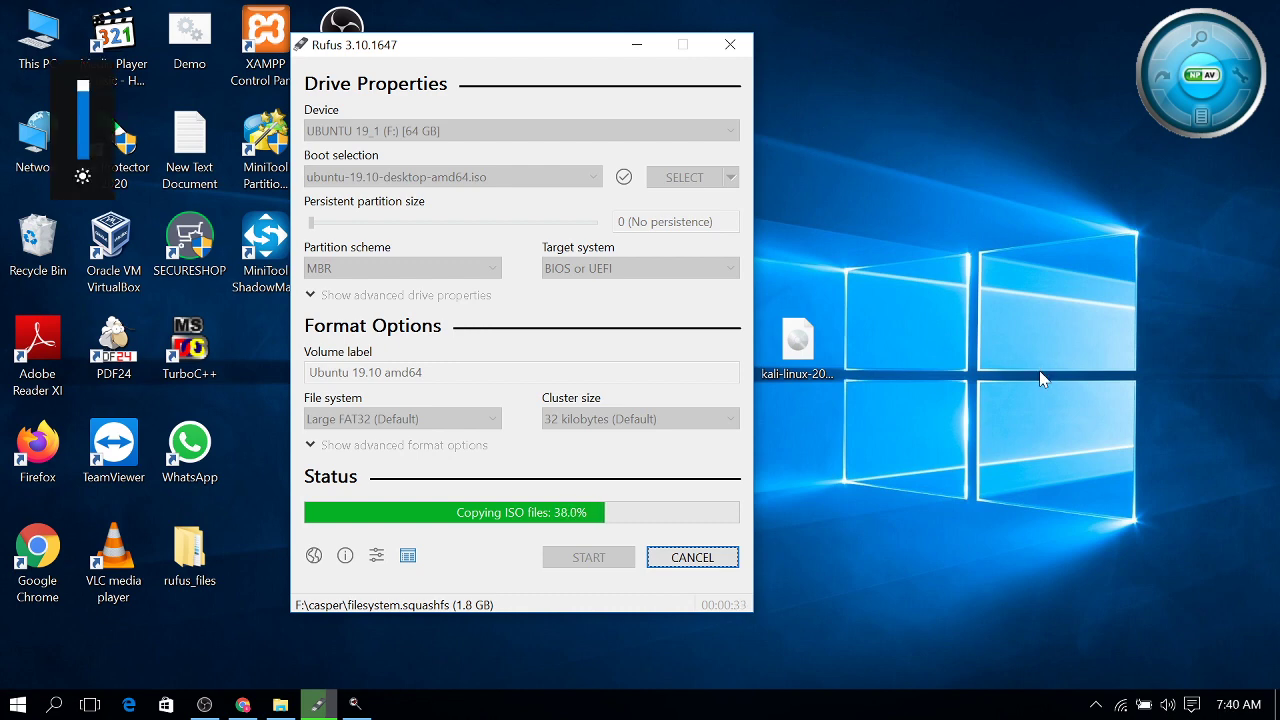
click(212, 712)
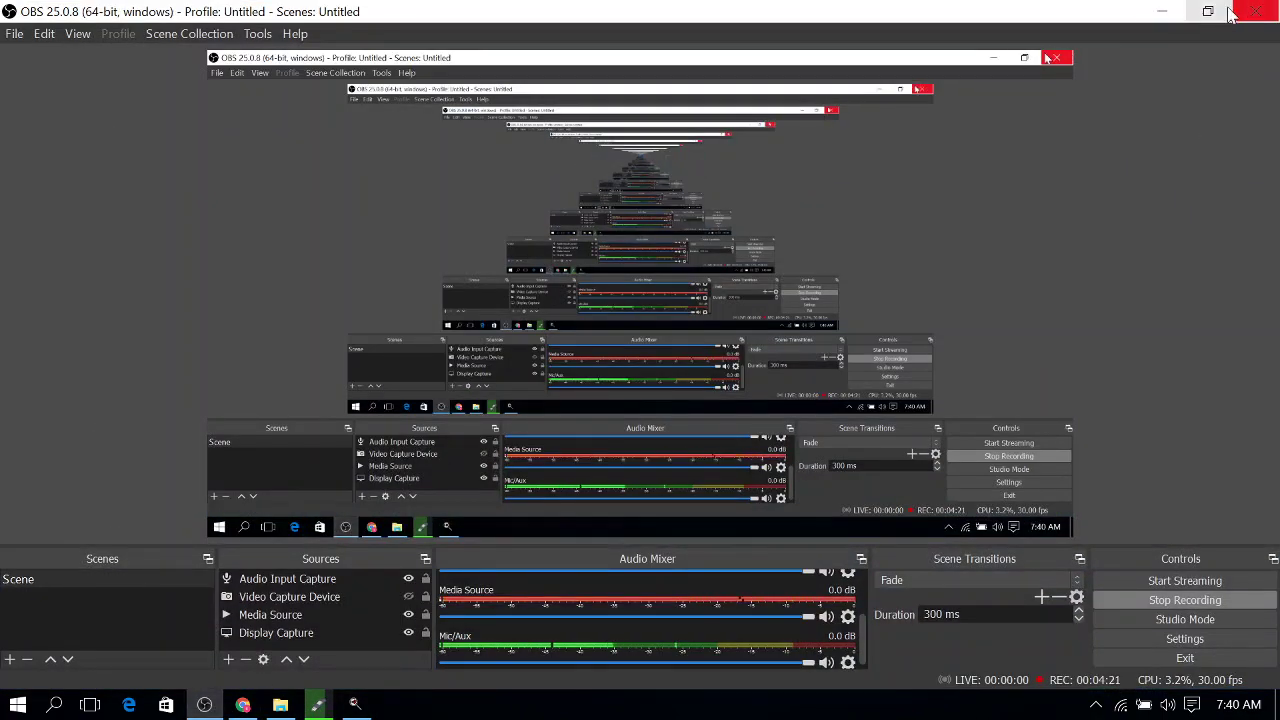
click(1161, 11)
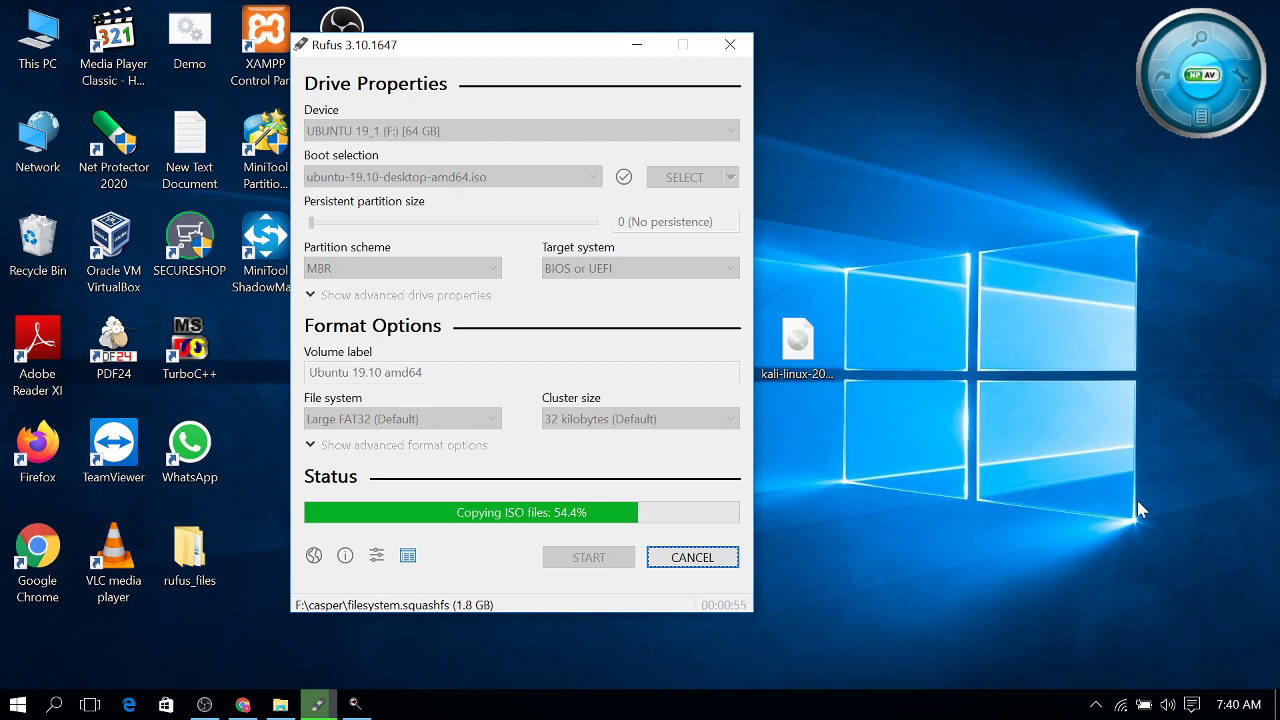
Step: Move Rufus aside, line up the rufus-3-10, Ubuntu and Kali Linux files with the other desktop icons, and bring Rufus back toward the center
drag(517, 55, 1032, 137)
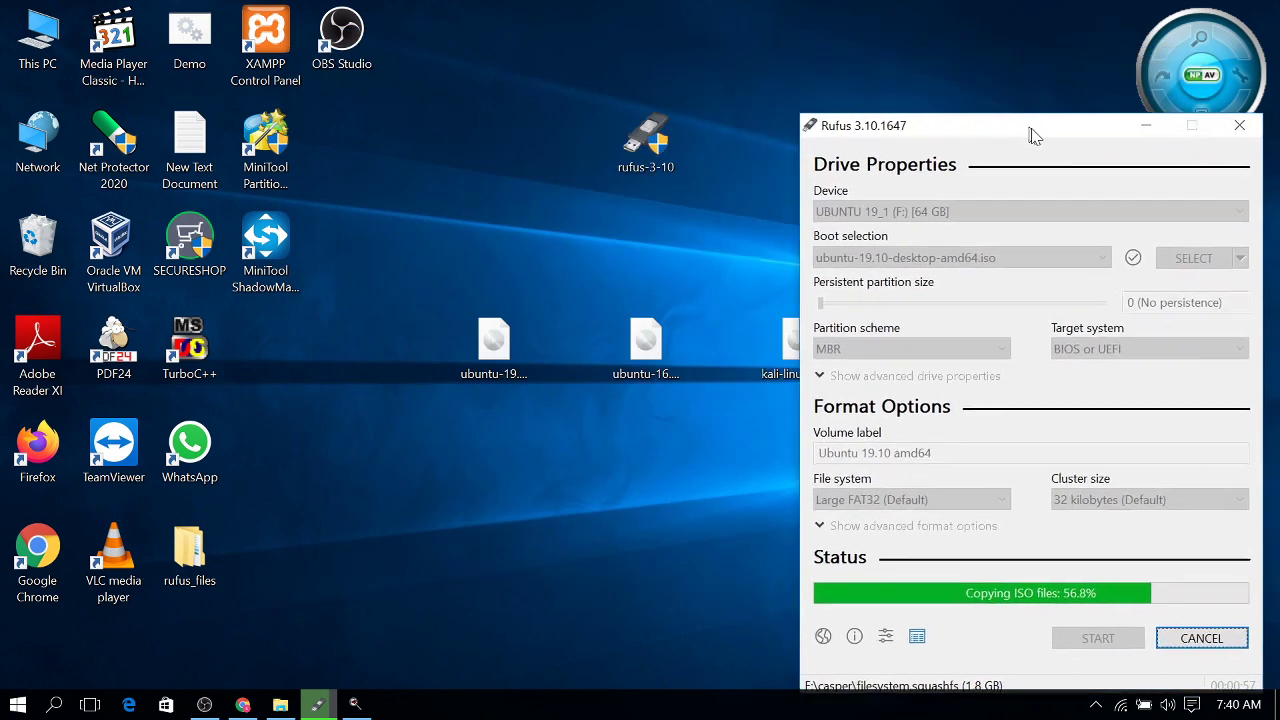
drag(652, 155, 355, 150)
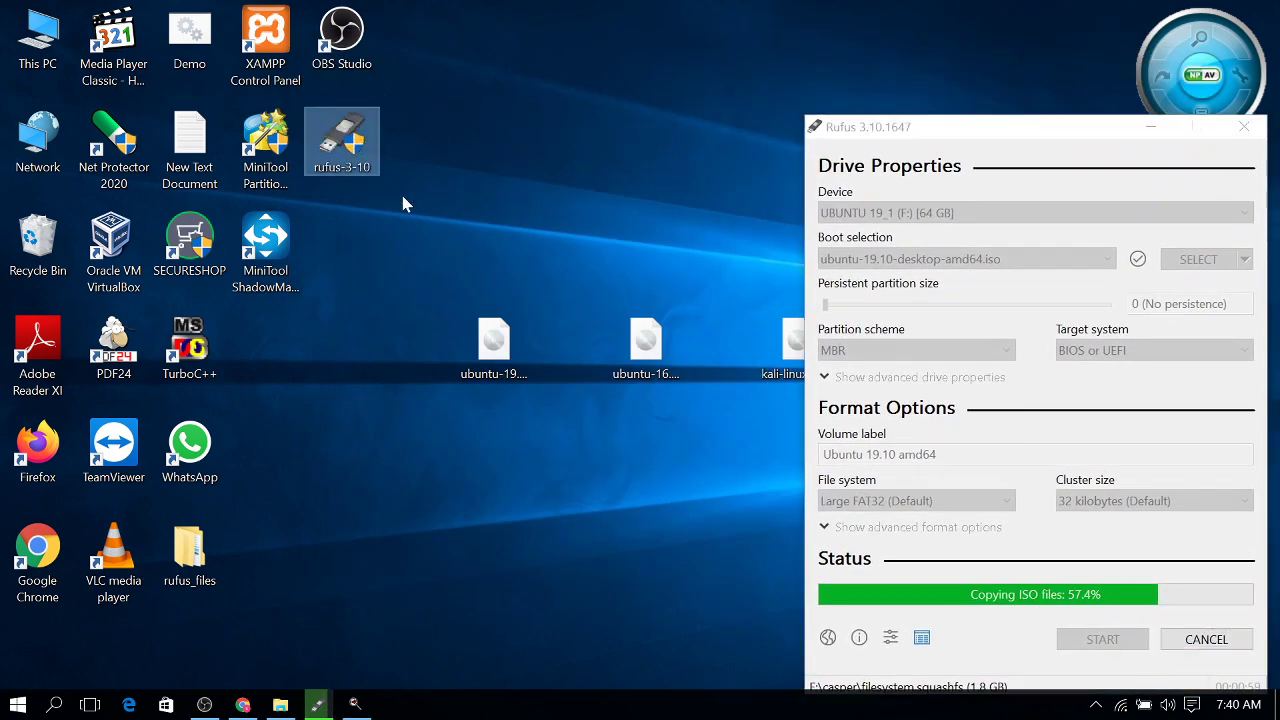
drag(493, 345, 255, 350)
drag(611, 341, 320, 452)
drag(790, 345, 265, 545)
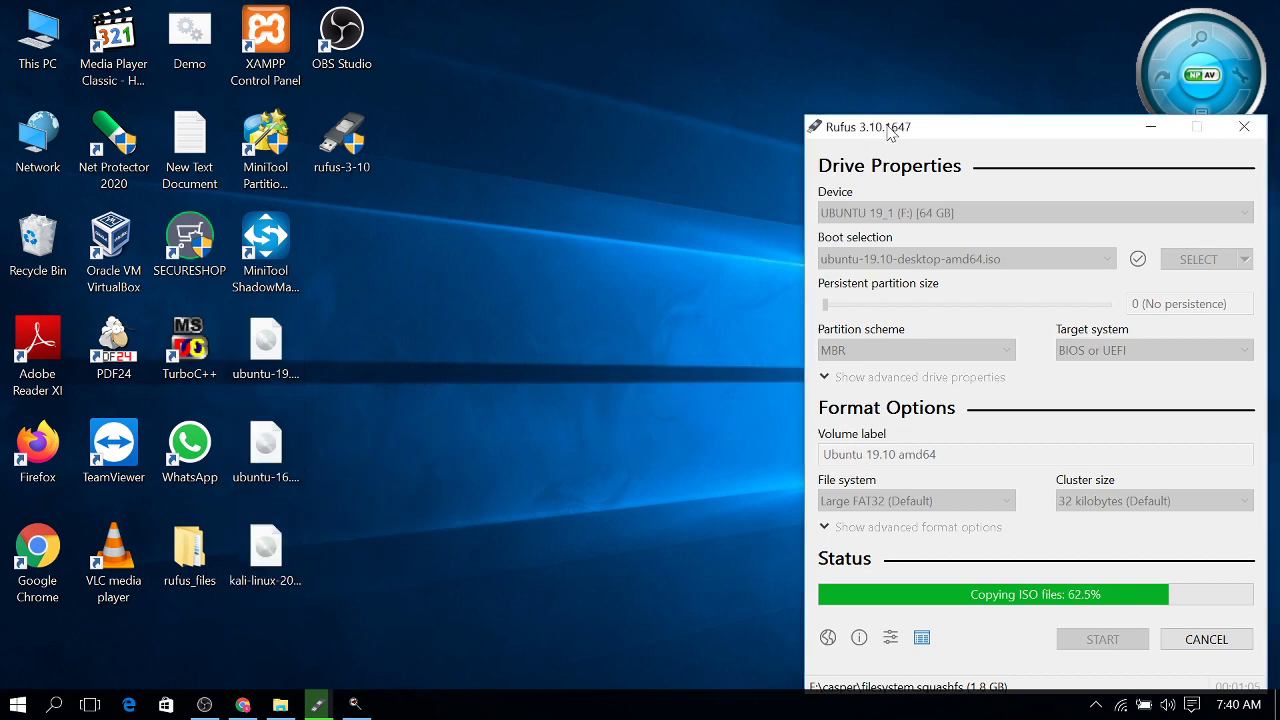
drag(891, 131, 583, 45)
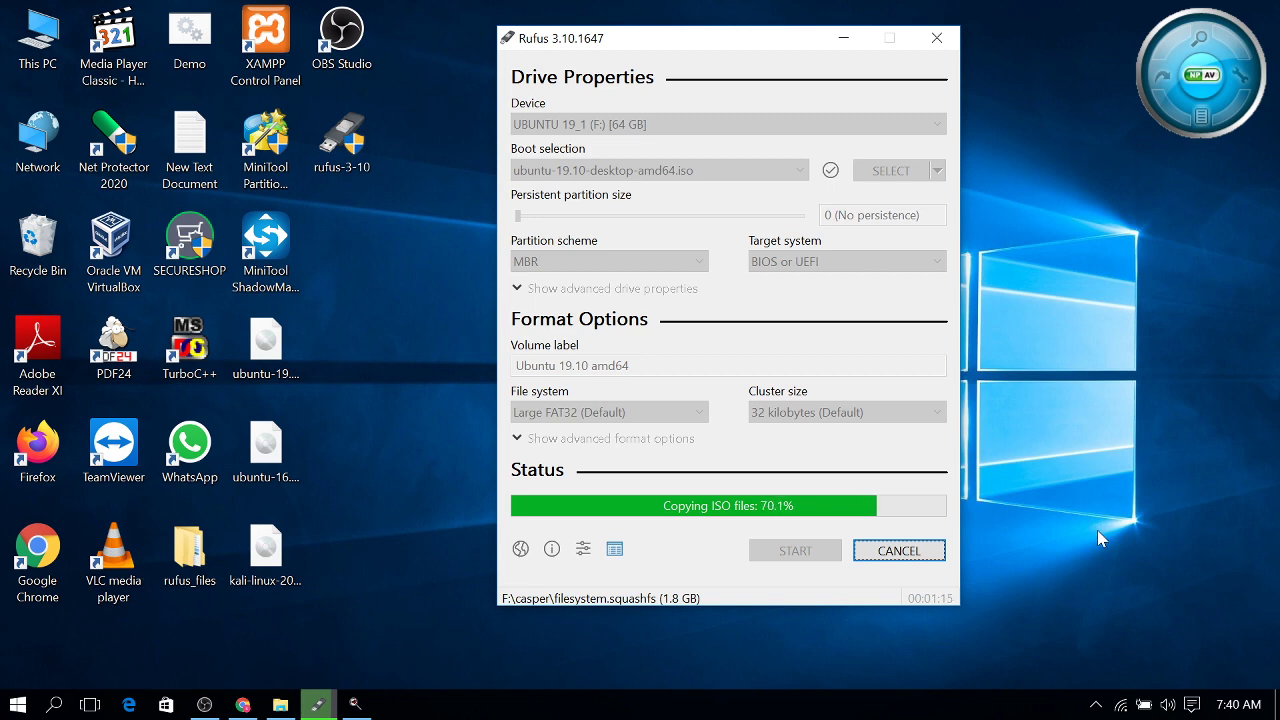
Step: Switch to OBS, unmute Audio Input Capture and lower the Media Source volume to -53.6 dB
mouse_move(203, 708)
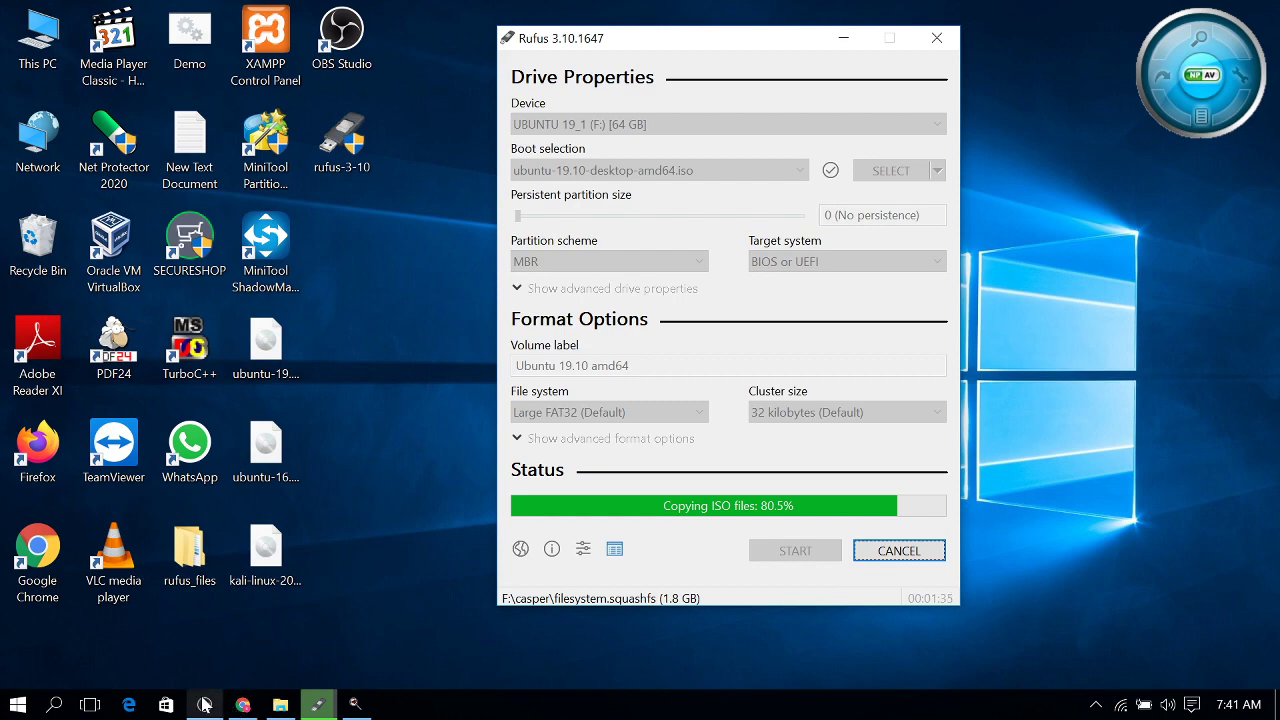
click(214, 704)
scroll(688, 615, up, 3)
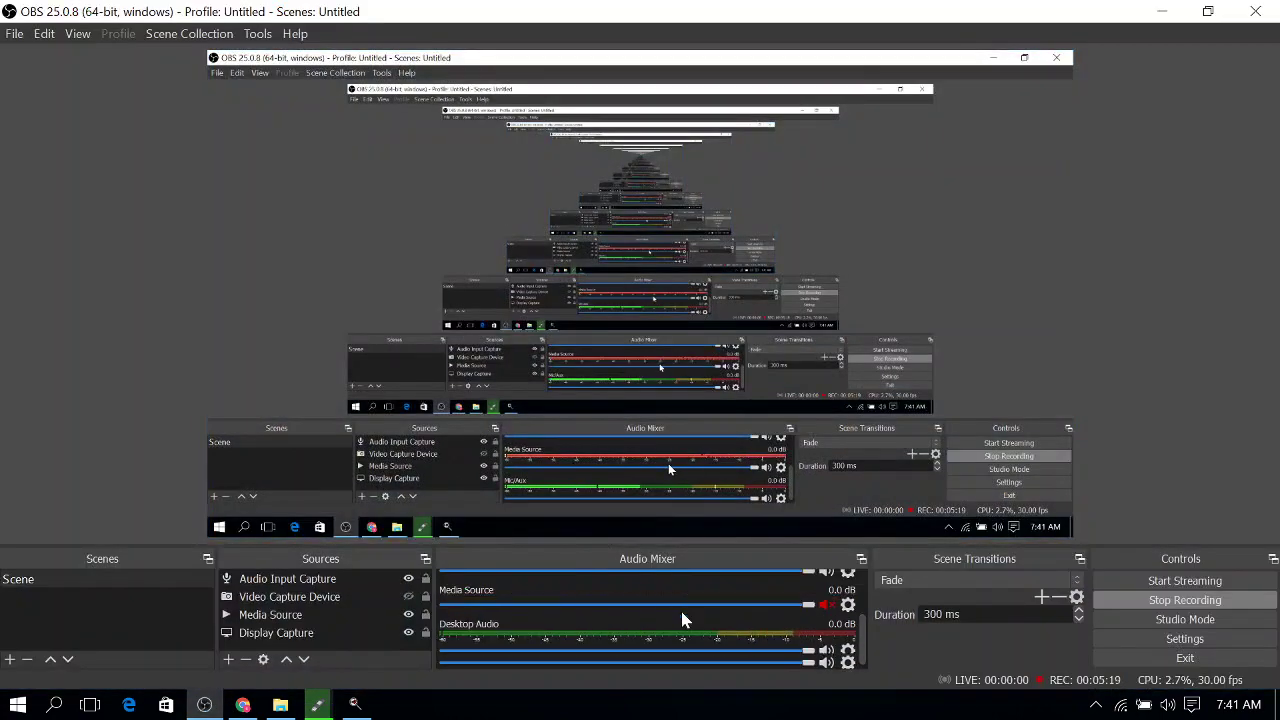
click(825, 604)
scroll(791, 656, down, 3)
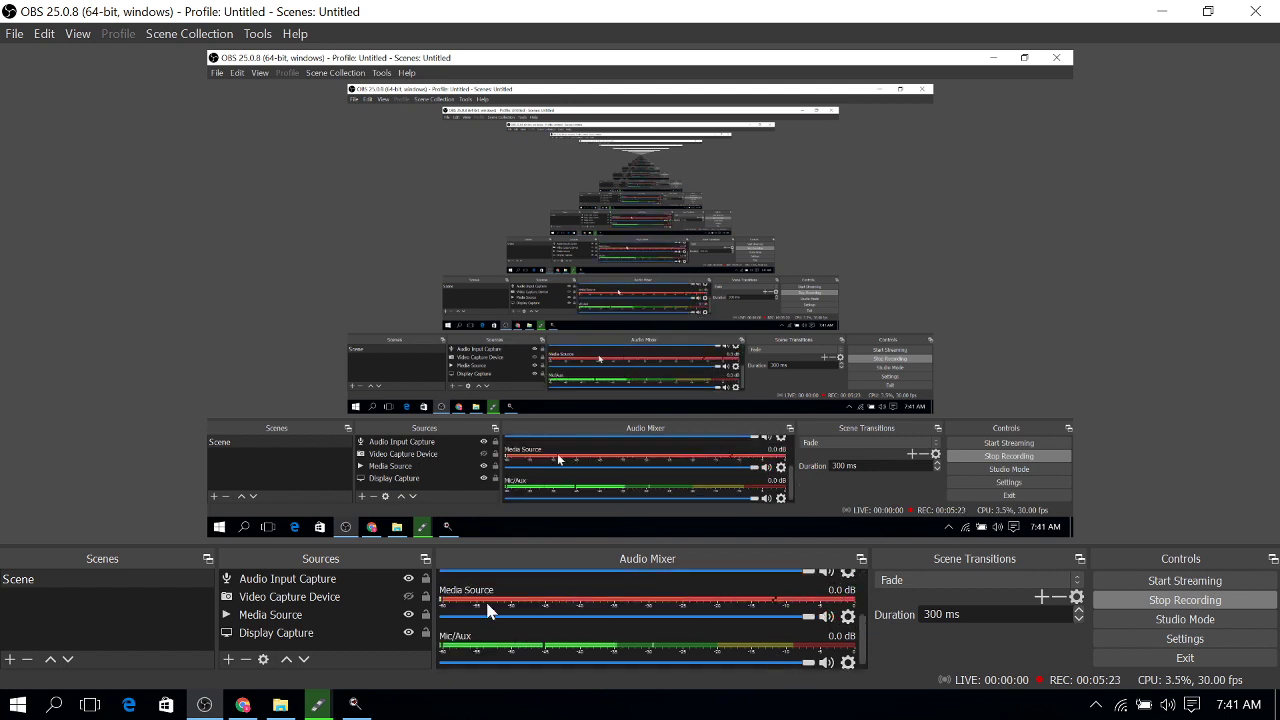
drag(810, 616, 519, 622)
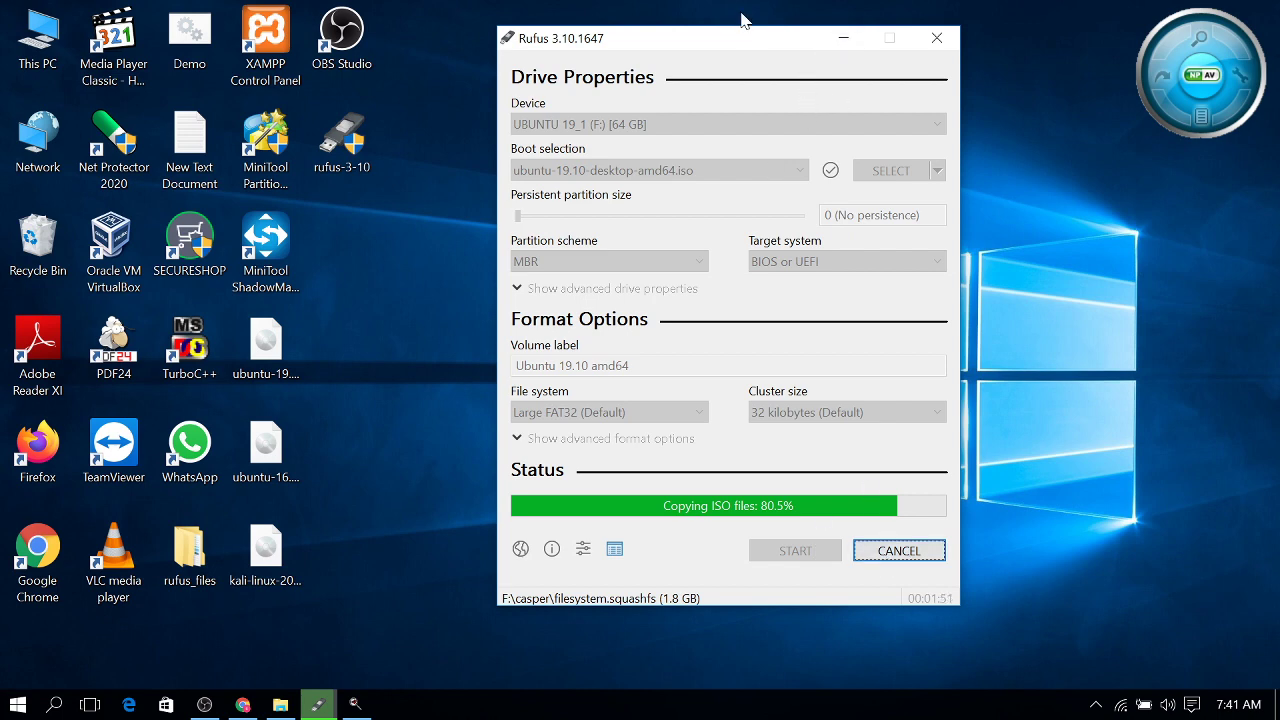
mouse_move(700, 42)
mouse_down()
mouse_move(726, 53)
mouse_move(688, 52)
mouse_up()
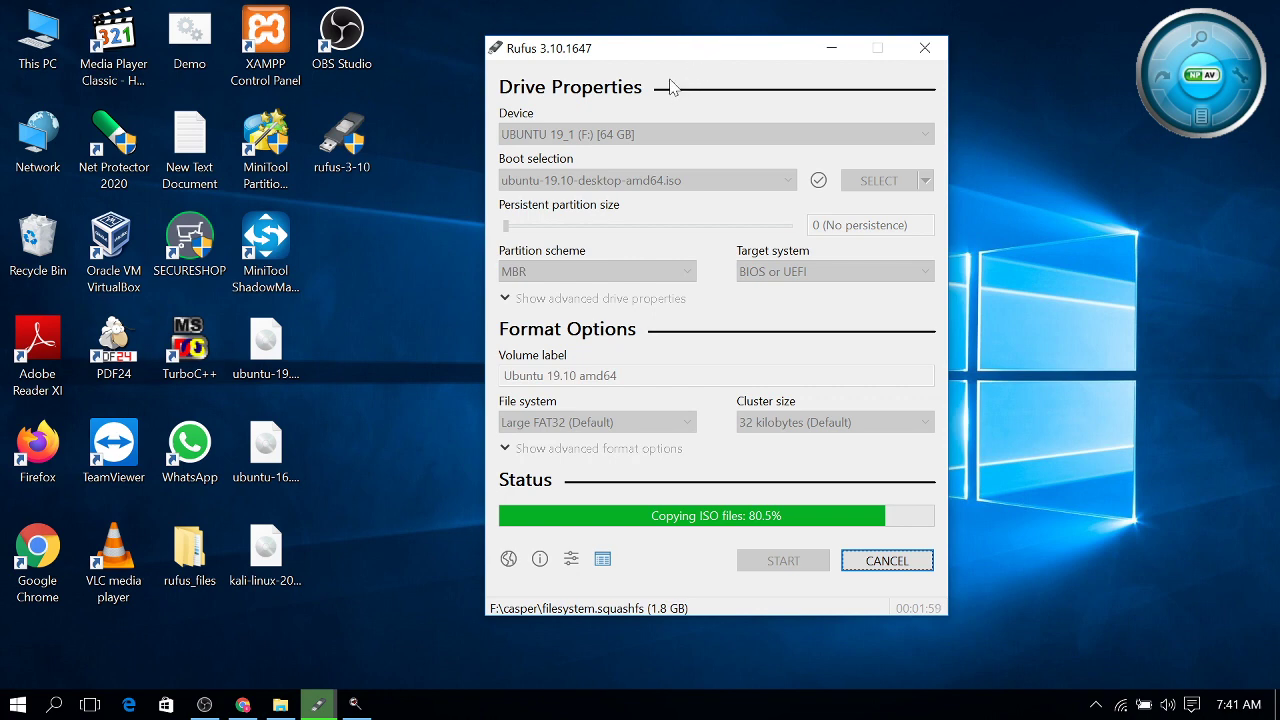
drag(624, 50, 731, 58)
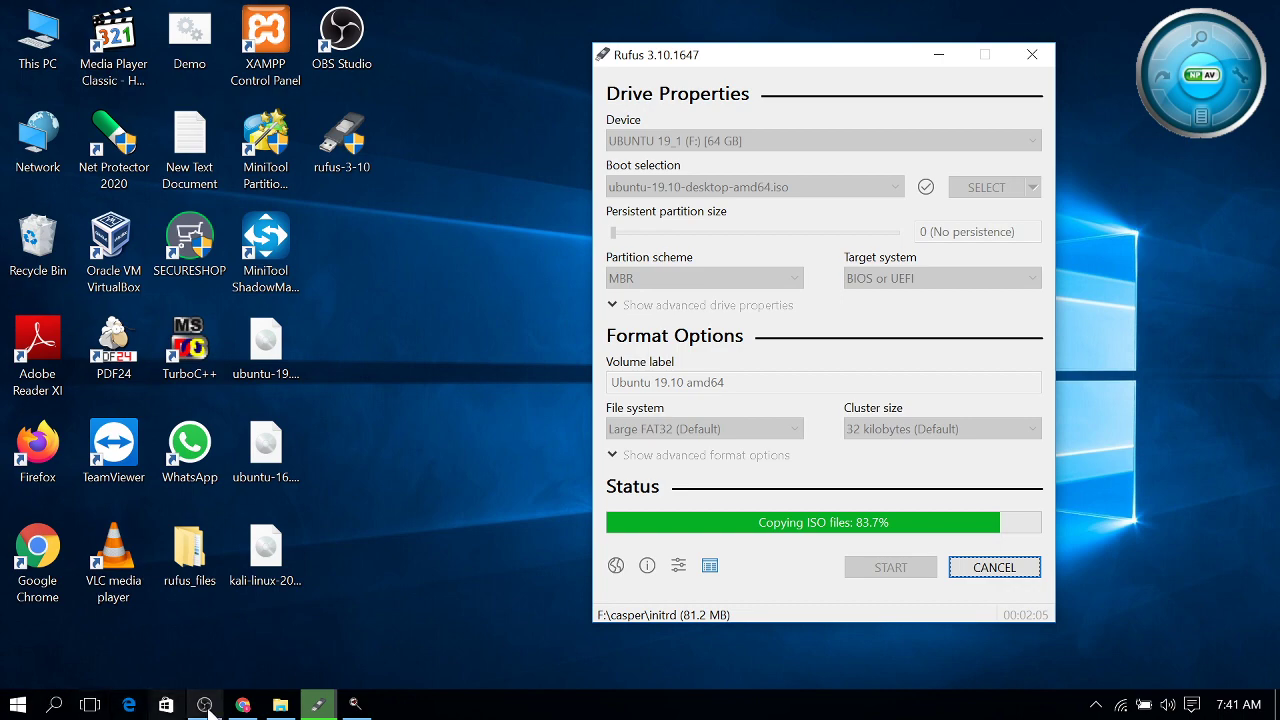
Step: Switch to OBS, raise Media Source to 0.0 dB and mute Audio Input Capture, then return to Rufus and move its window toward the center
click(205, 705)
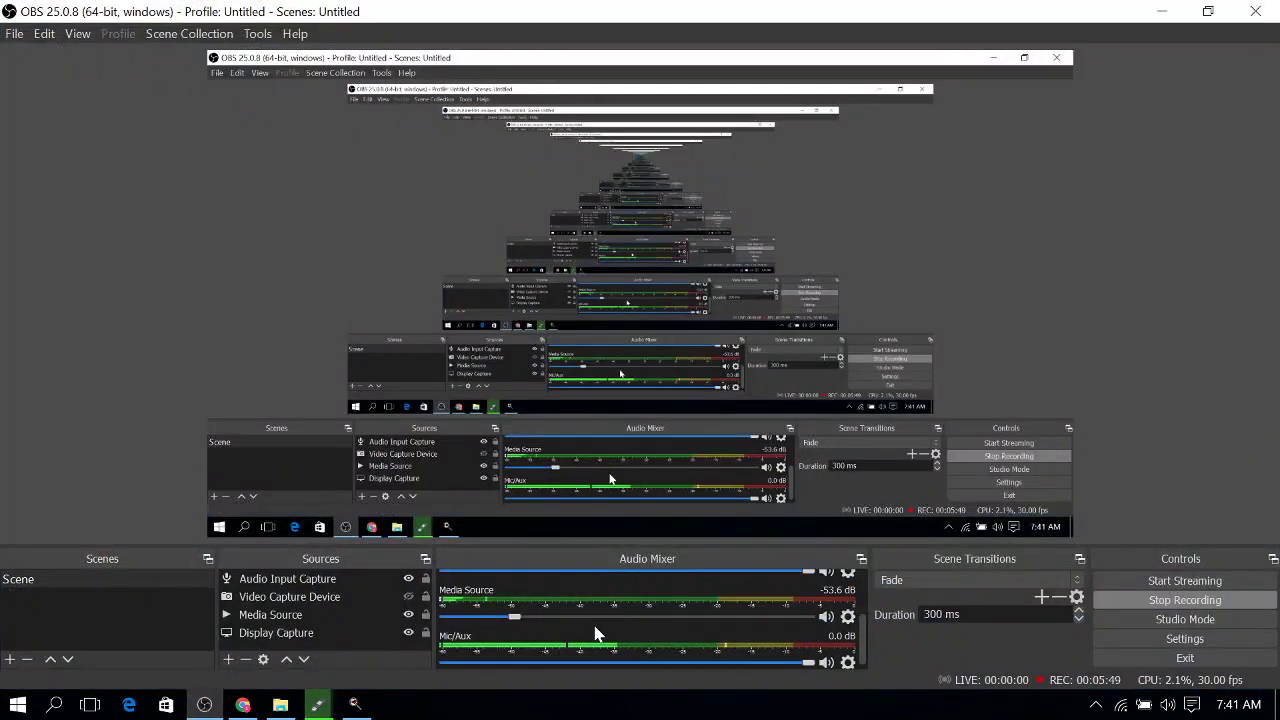
drag(512, 618, 823, 620)
scroll(643, 609, up, 2)
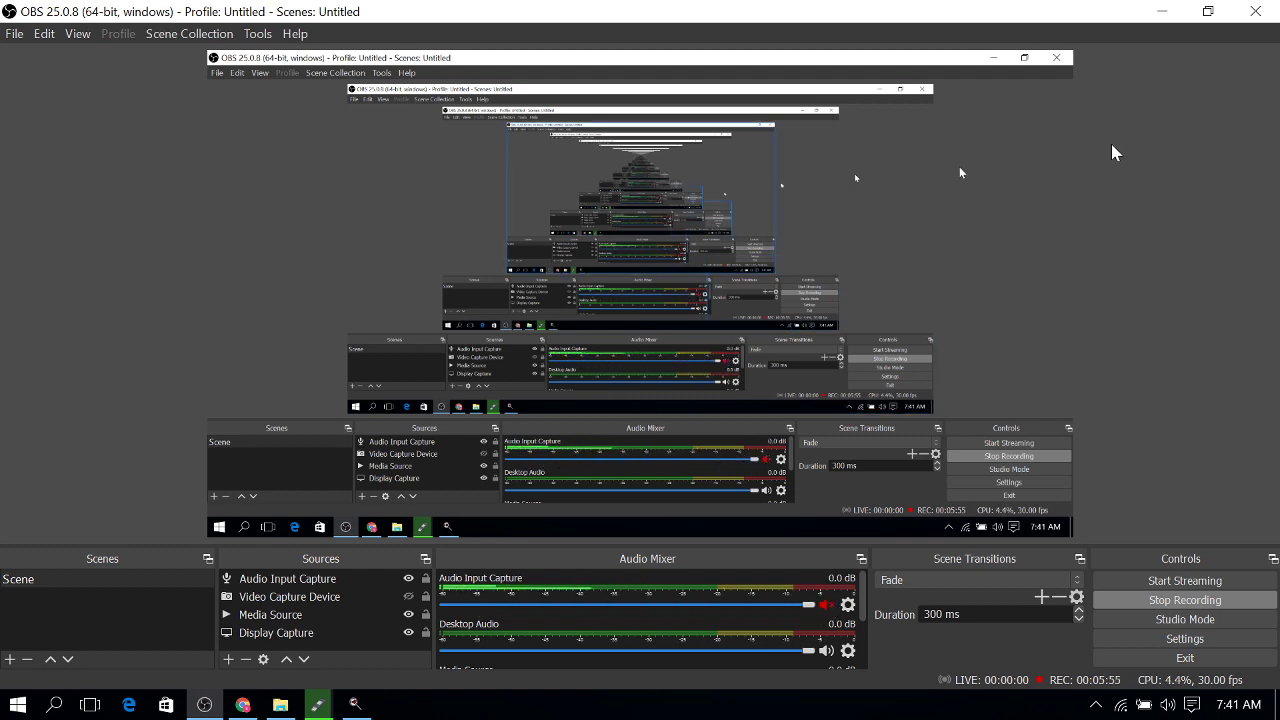
click(1161, 11)
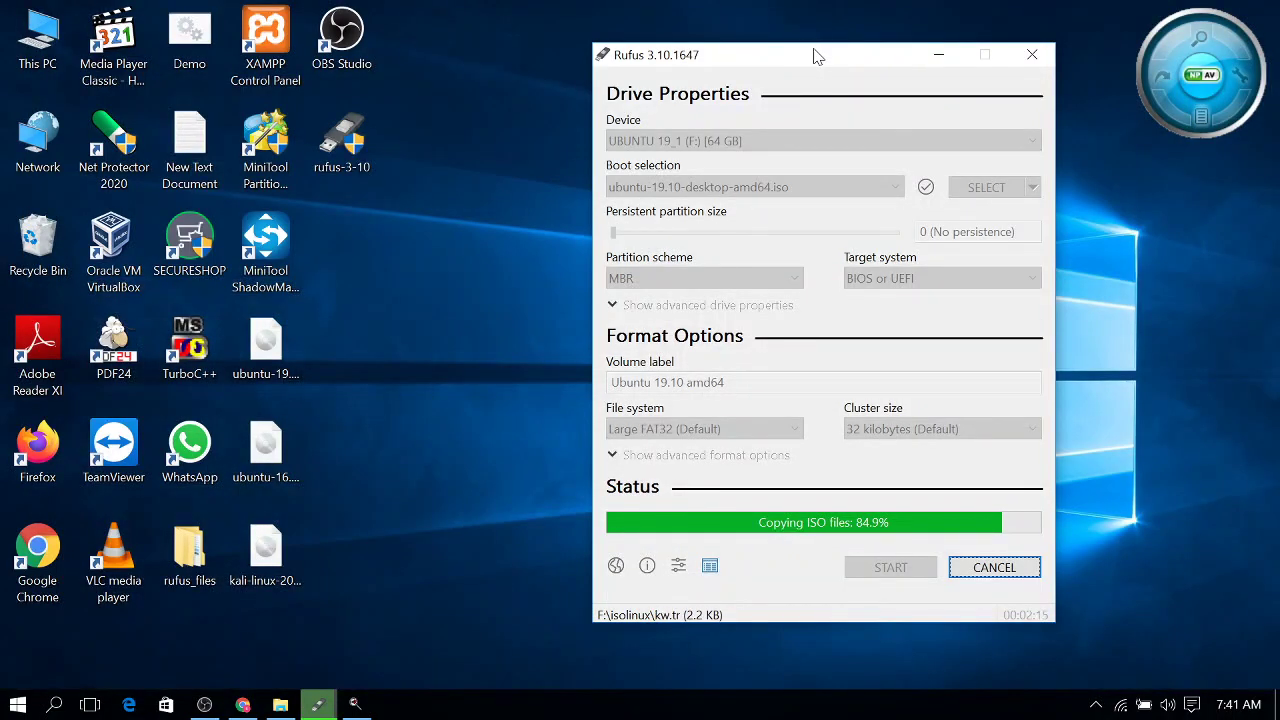
drag(823, 53, 686, 53)
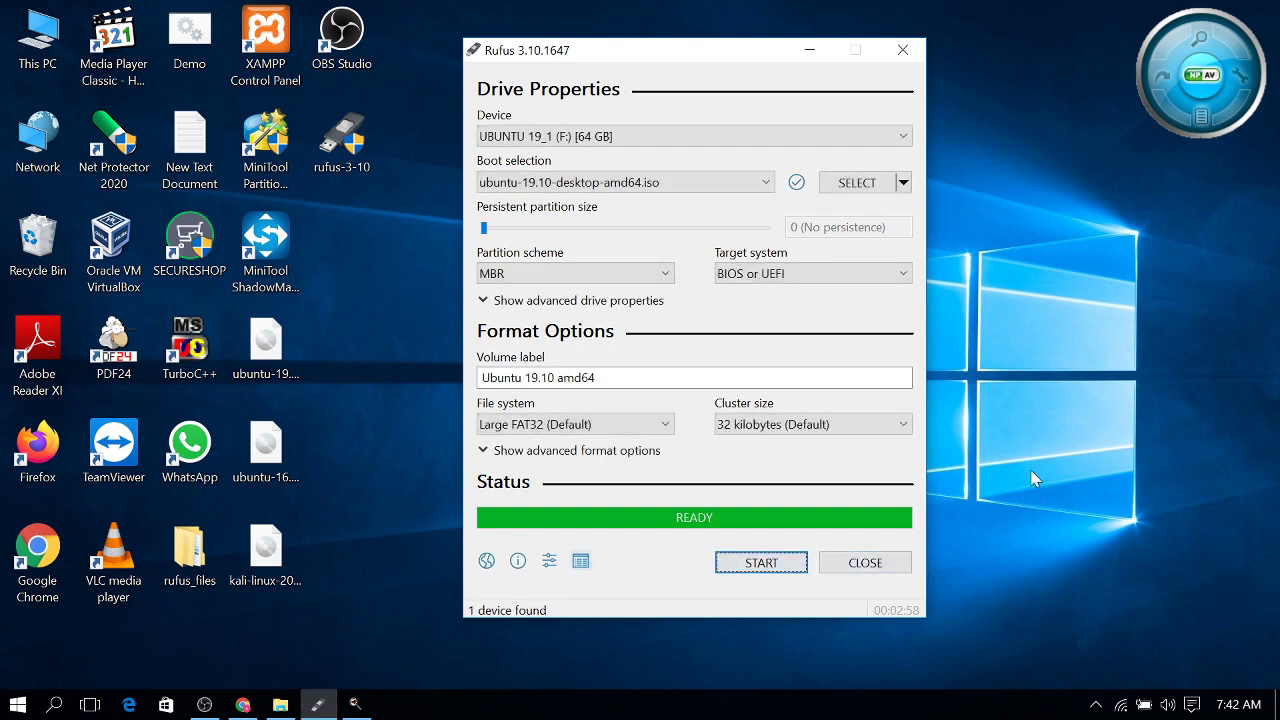
Step: Switch to OBS, unmute Audio Input Capture, lower the Media Source volume to -62.0 dB and minimize OBS
click(204, 704)
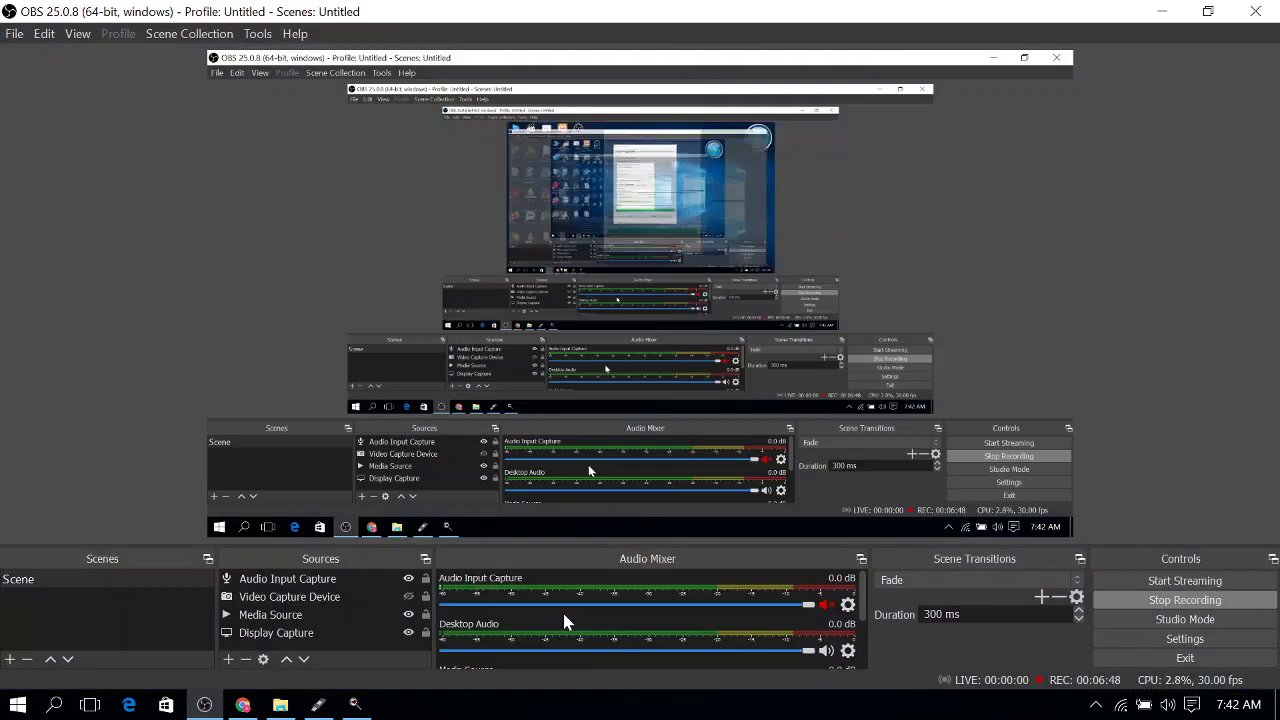
click(825, 607)
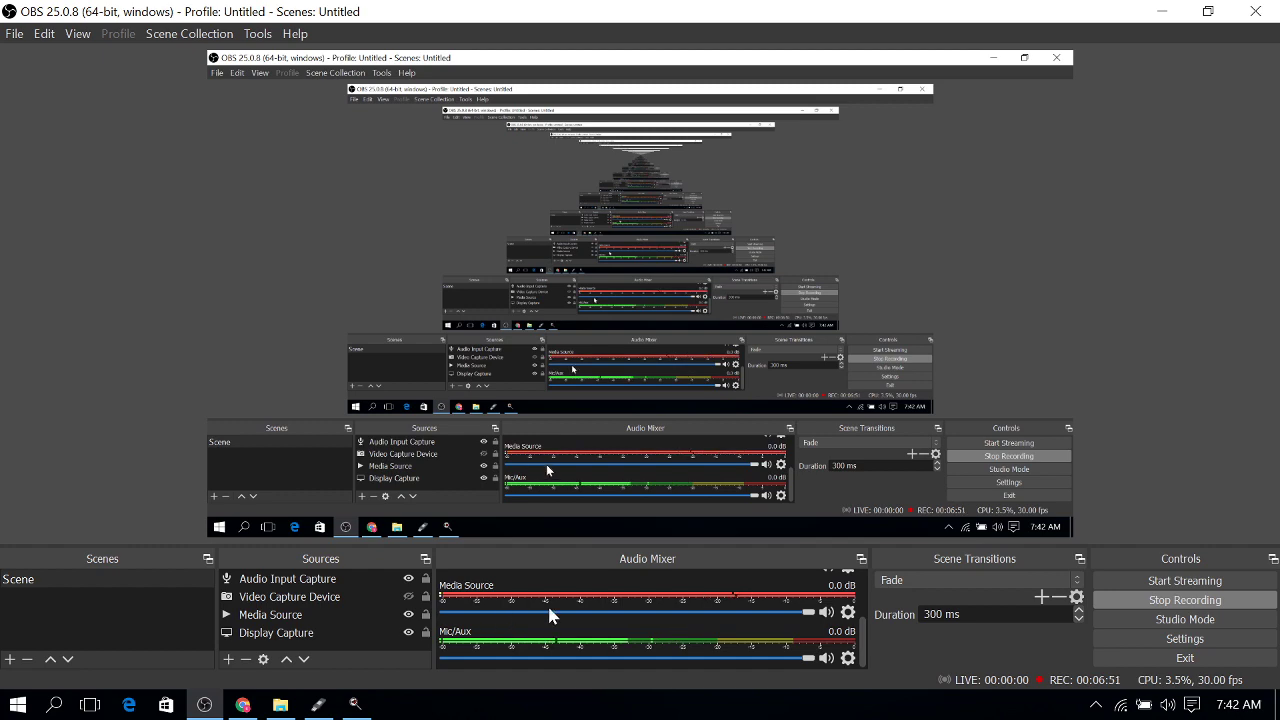
drag(810, 612, 499, 613)
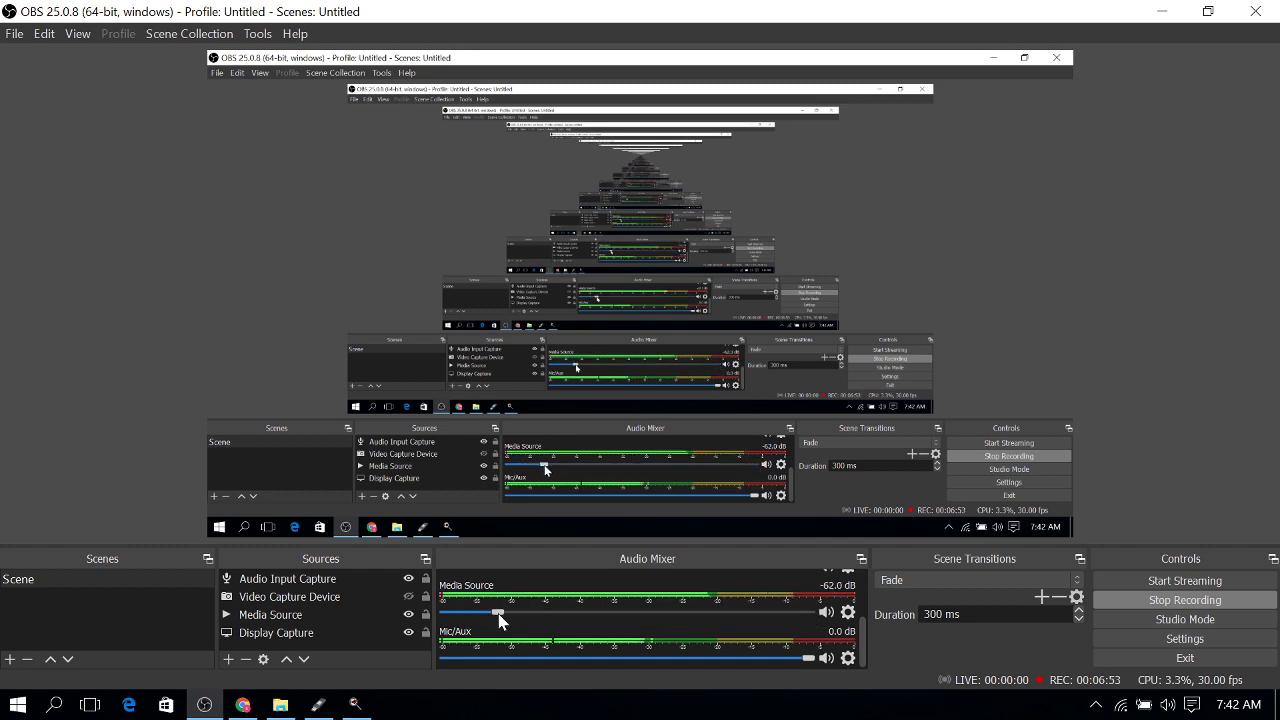
click(1164, 11)
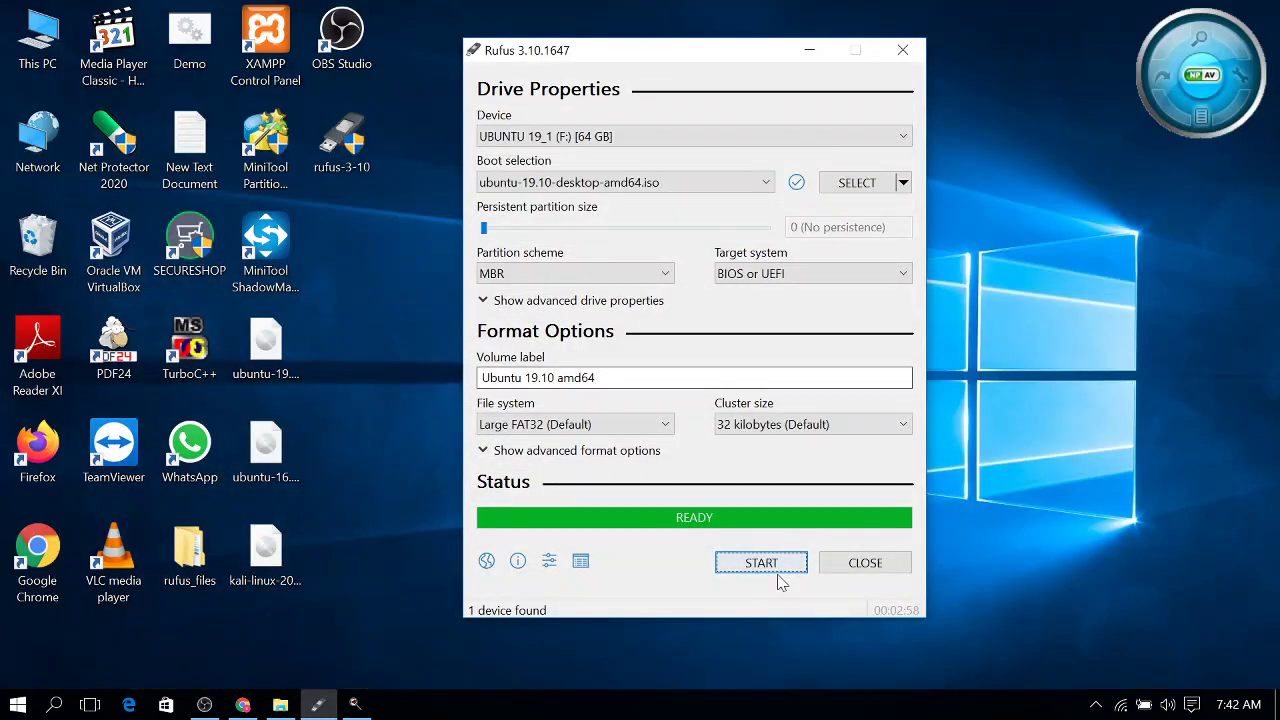
Step: Close Rufus, then open the USB drive (F:) from This PC to check the Ubuntu files written to it, closing the window when done
click(866, 563)
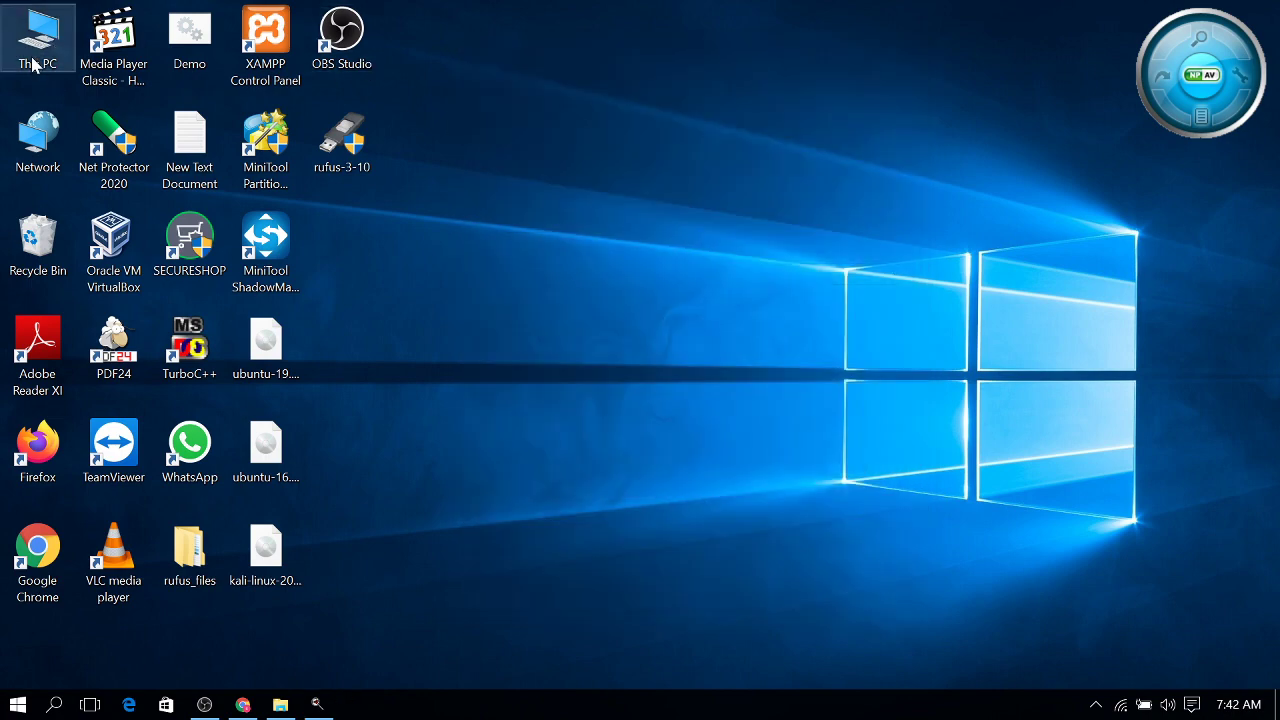
double_click(35, 45)
click(562, 360)
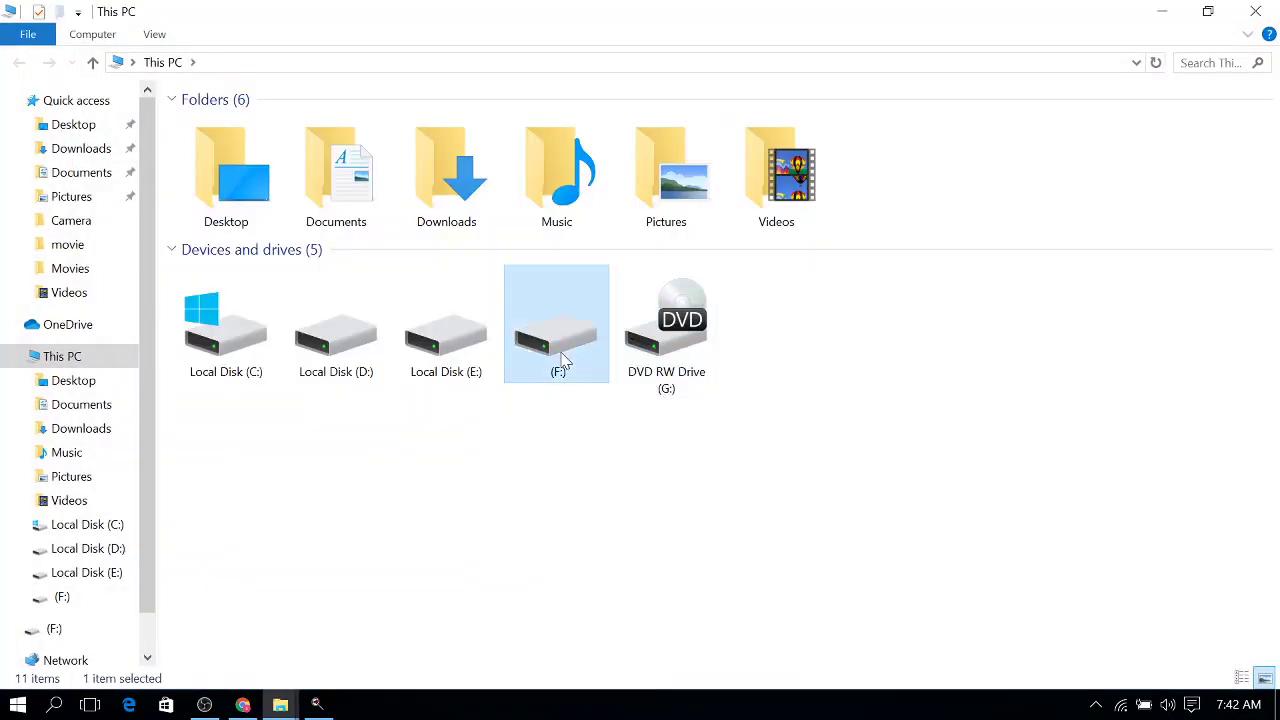
right_click(562, 362)
click(497, 578)
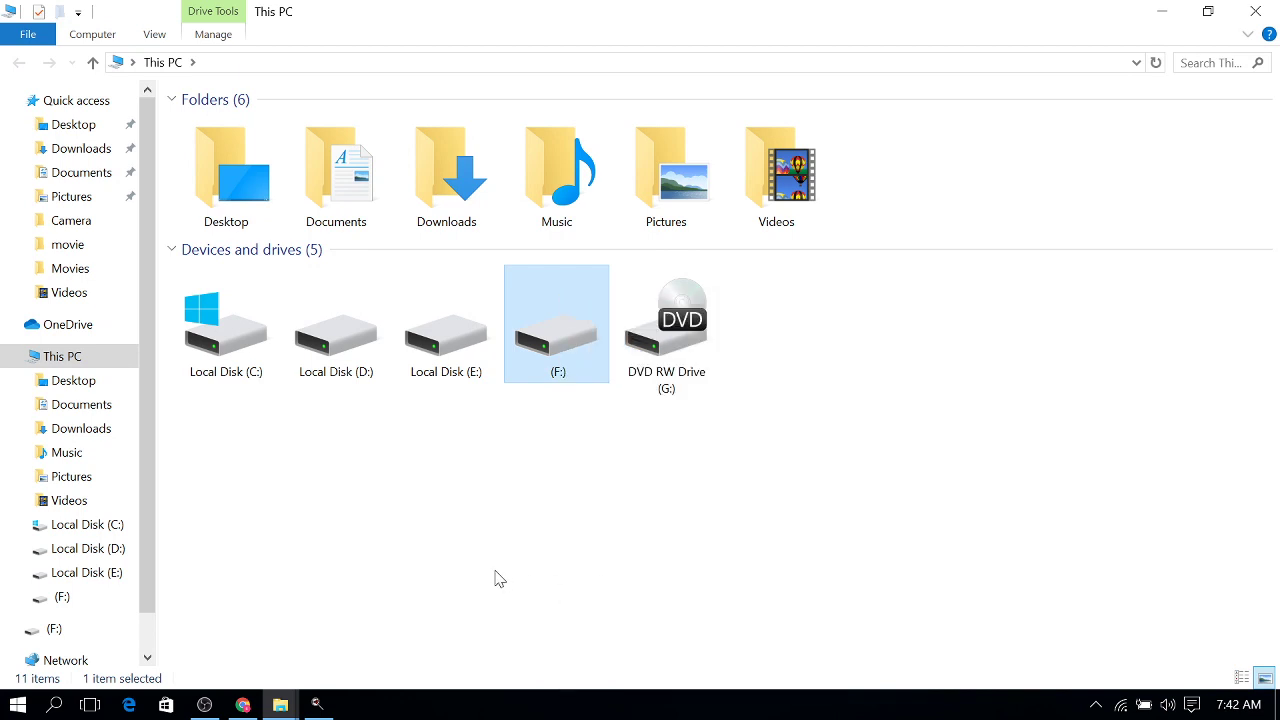
double_click(557, 325)
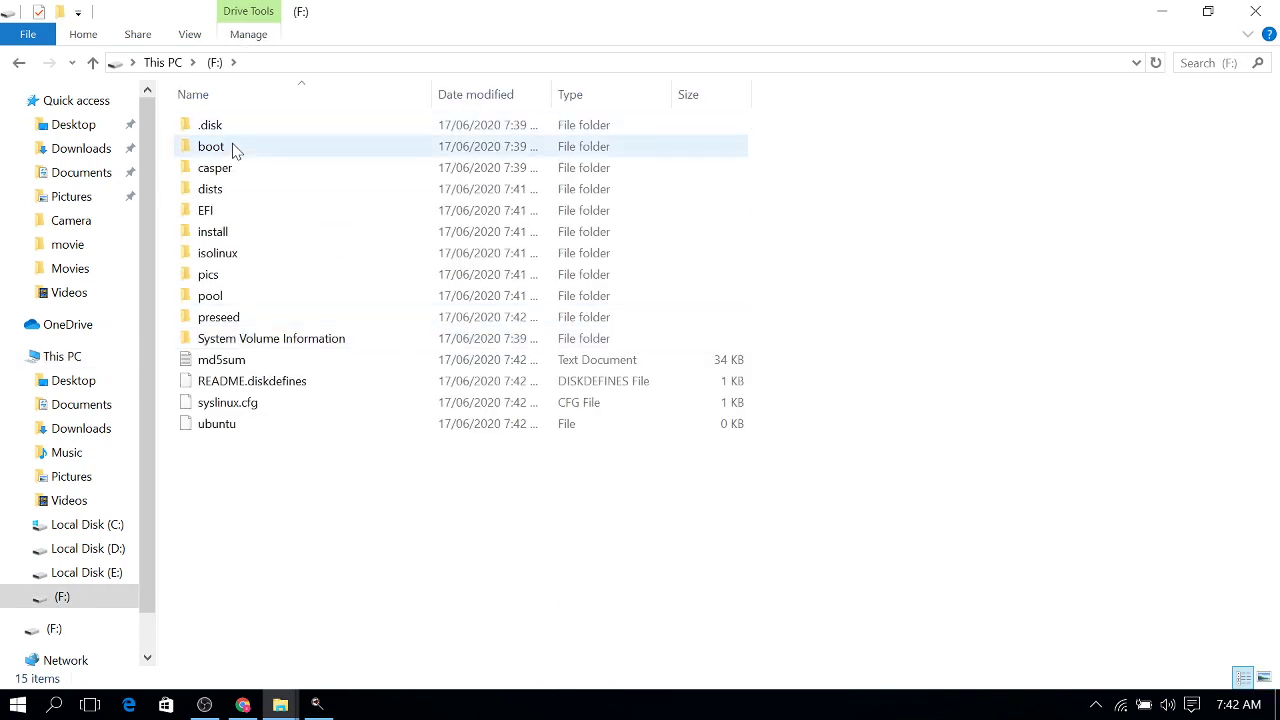
drag(323, 443, 338, 128)
click(1256, 11)
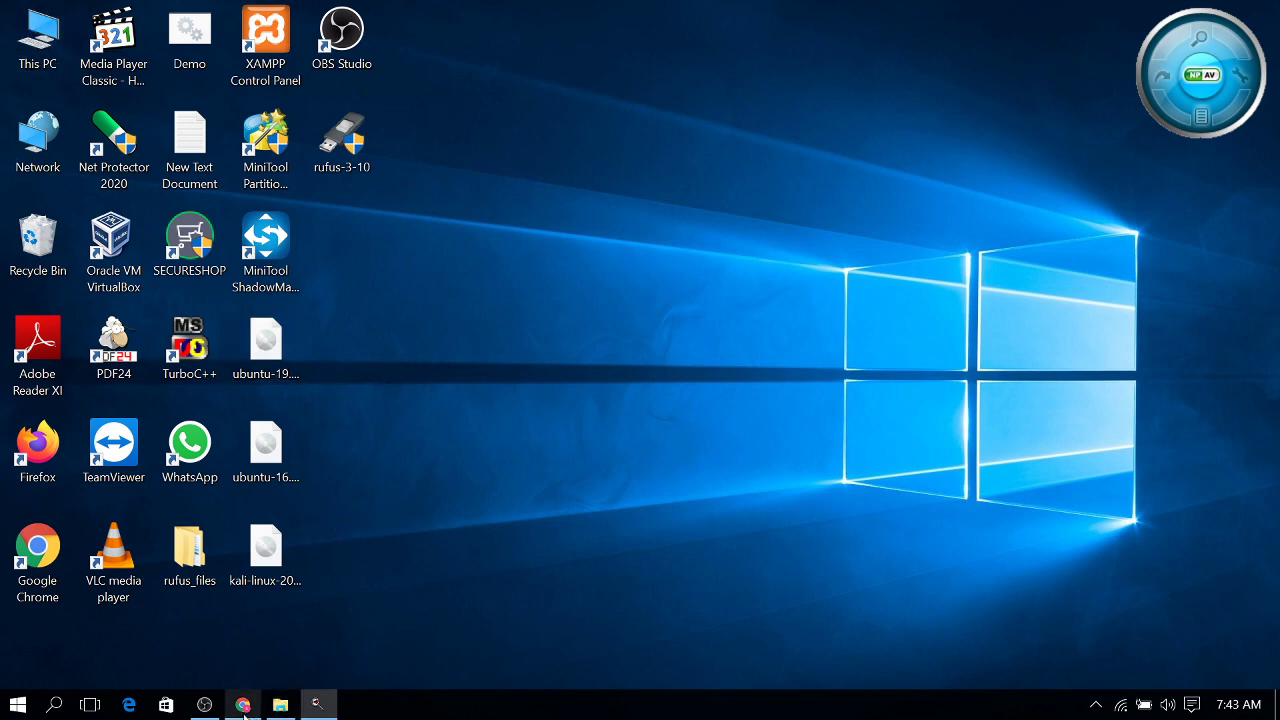
Step: Switch to OBS to end the screen recording
click(204, 704)
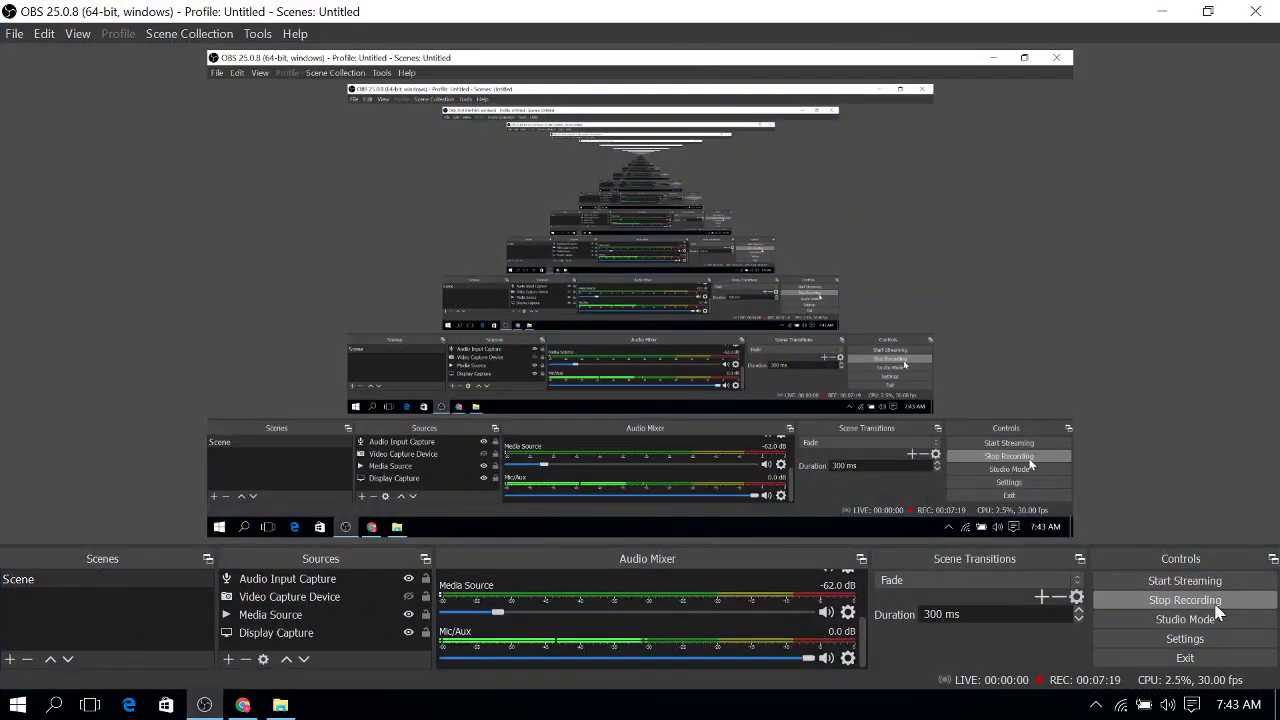